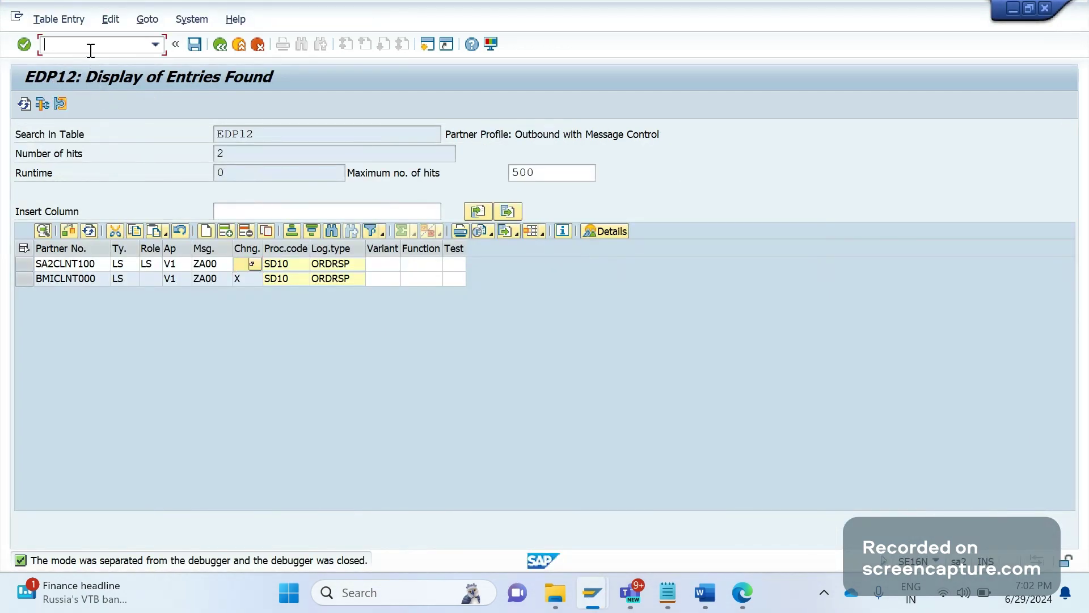
Step: Open transaction NACE and display the output types of application V1 (Sales)
{"action": "type", "text": "/n"}
{"action": "type", "text": "ace"}
{"action": "key", "text": "Return"}
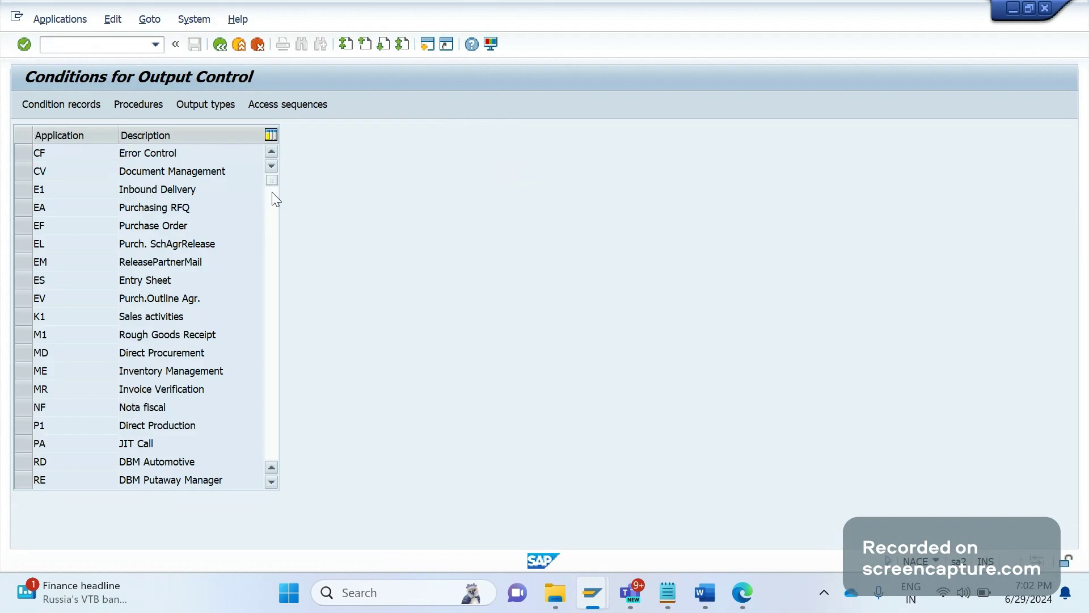
{"action": "left_click", "coordinate": [272, 192]}
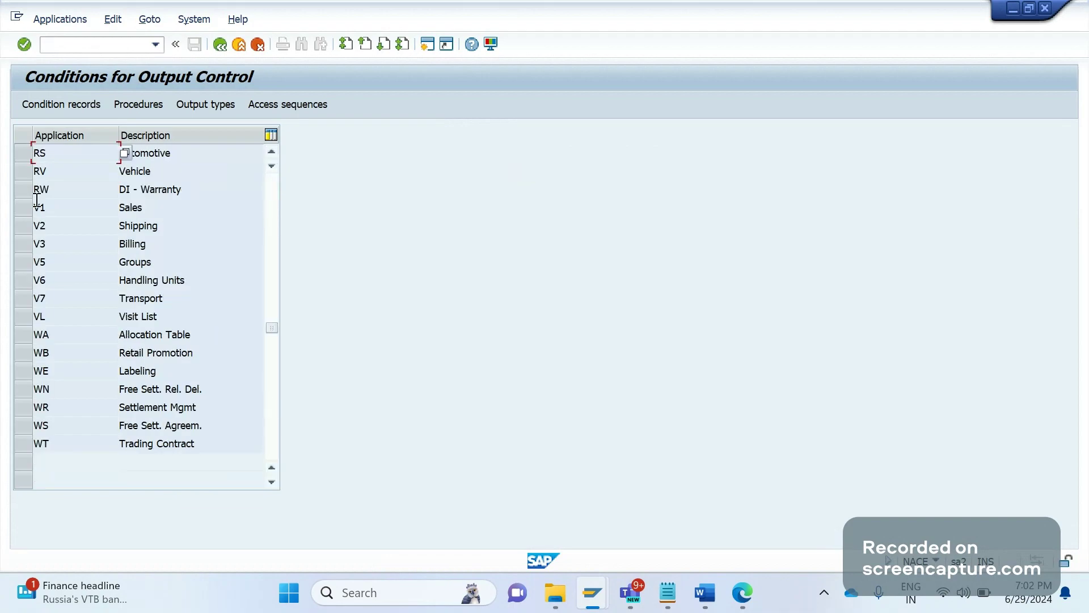
{"action": "left_click", "coordinate": [87, 213]}
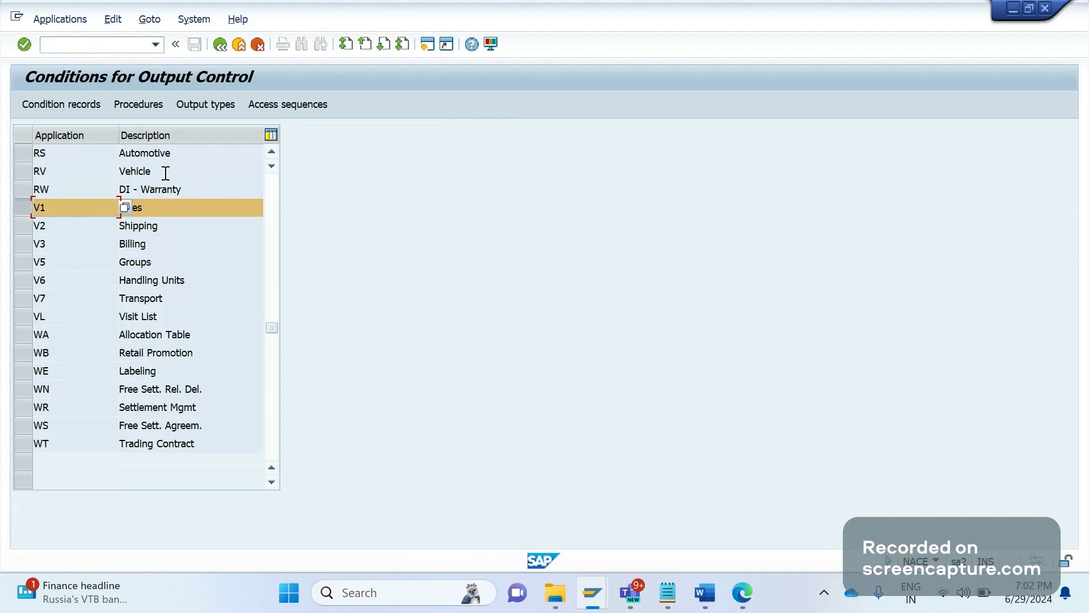
{"action": "left_click", "coordinate": [204, 108]}
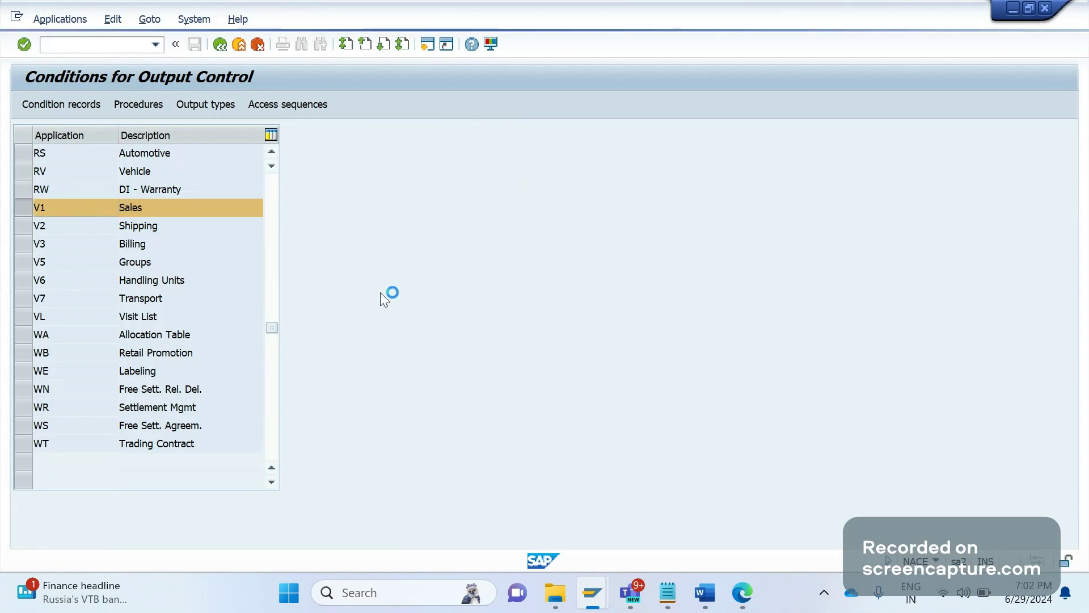
Step: Display the details of output type ZA00 (Order Confirmation) at the end of the output type list
{"action": "left_click", "coordinate": [472, 272]}
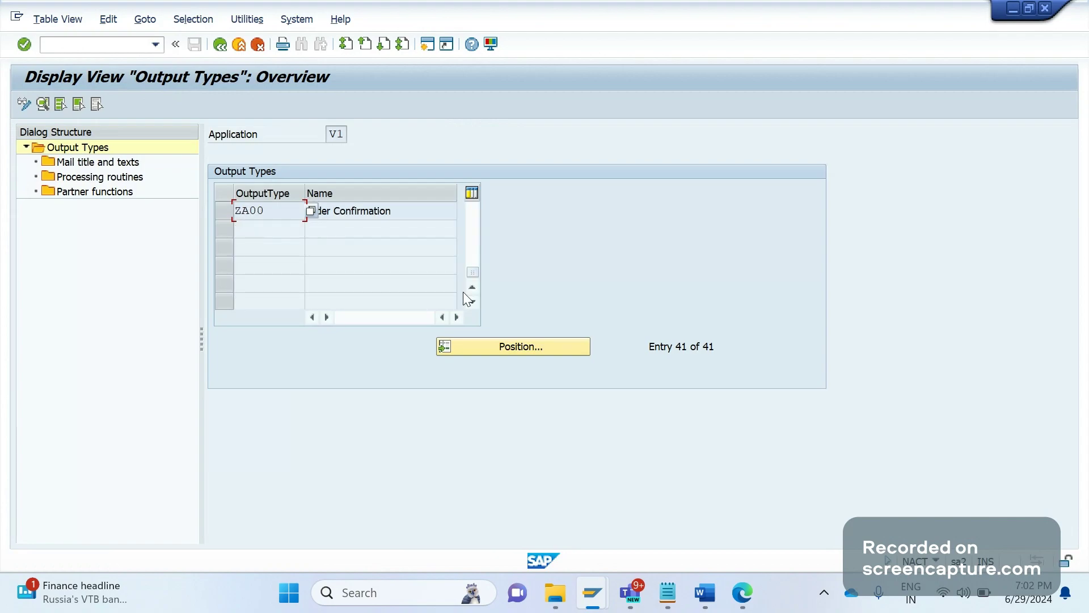
{"action": "left_click", "coordinate": [226, 207]}
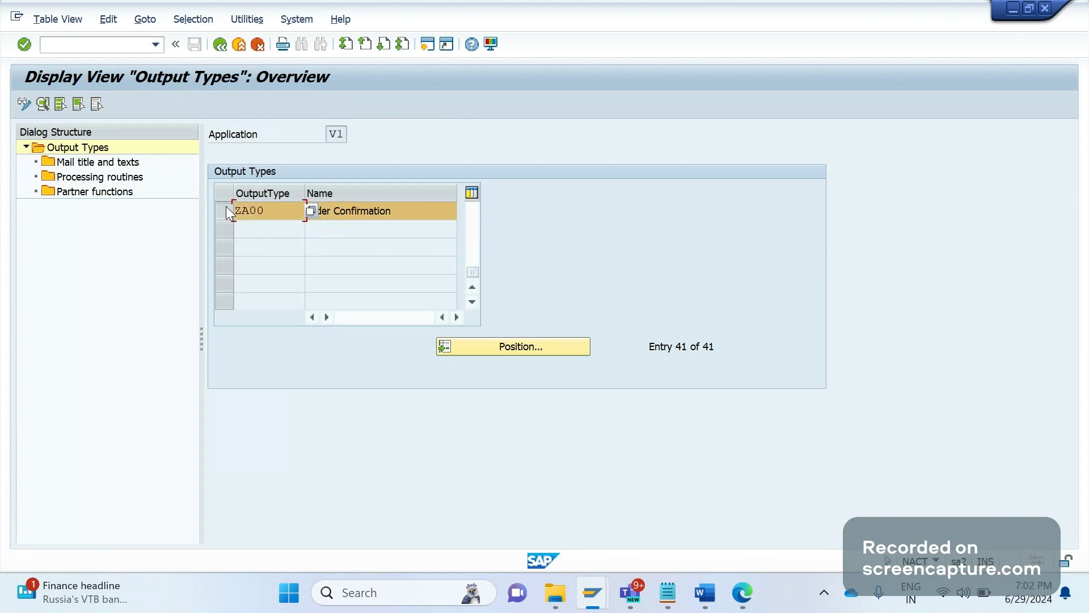
{"action": "double_click", "coordinate": [266, 210]}
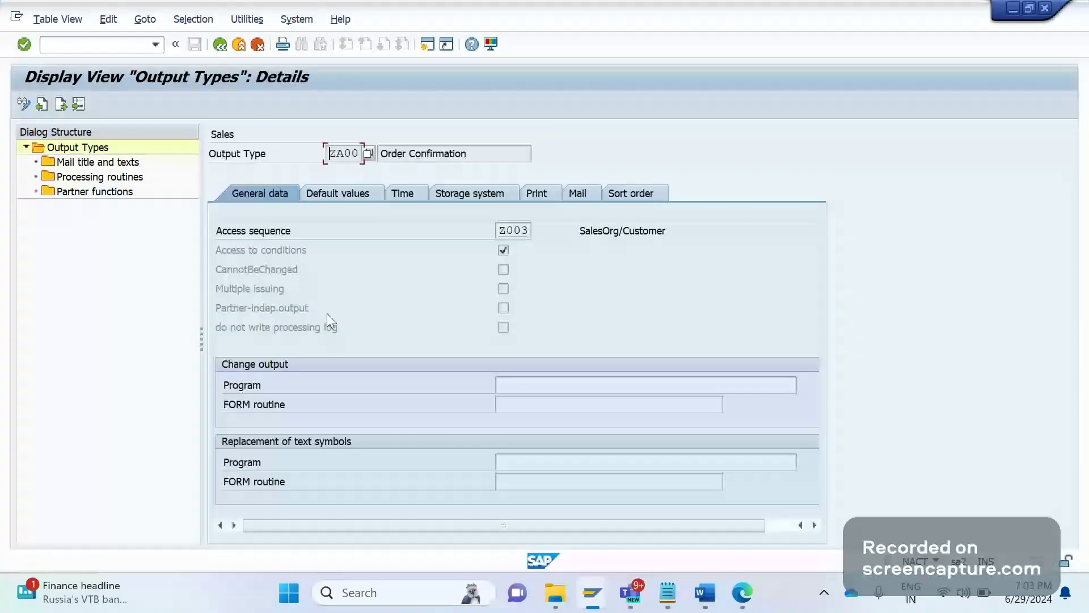
Step: Switch the output types to change mode and open the details of output type ZA00
{"action": "left_click", "coordinate": [40, 104]}
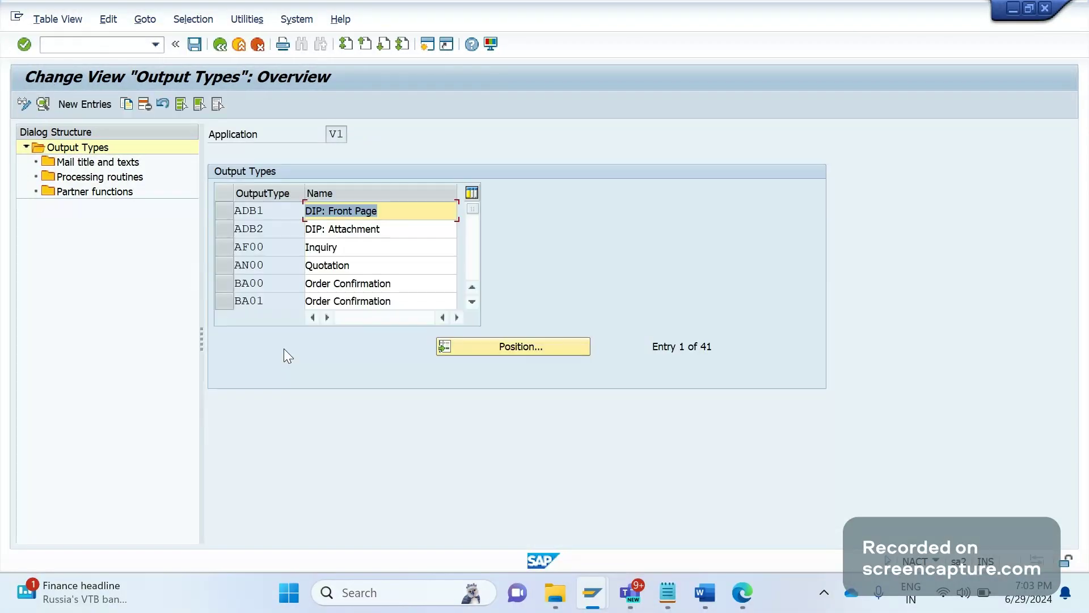
{"action": "left_click_drag", "start_coordinate": [471, 224], "coordinate": [470, 265]}
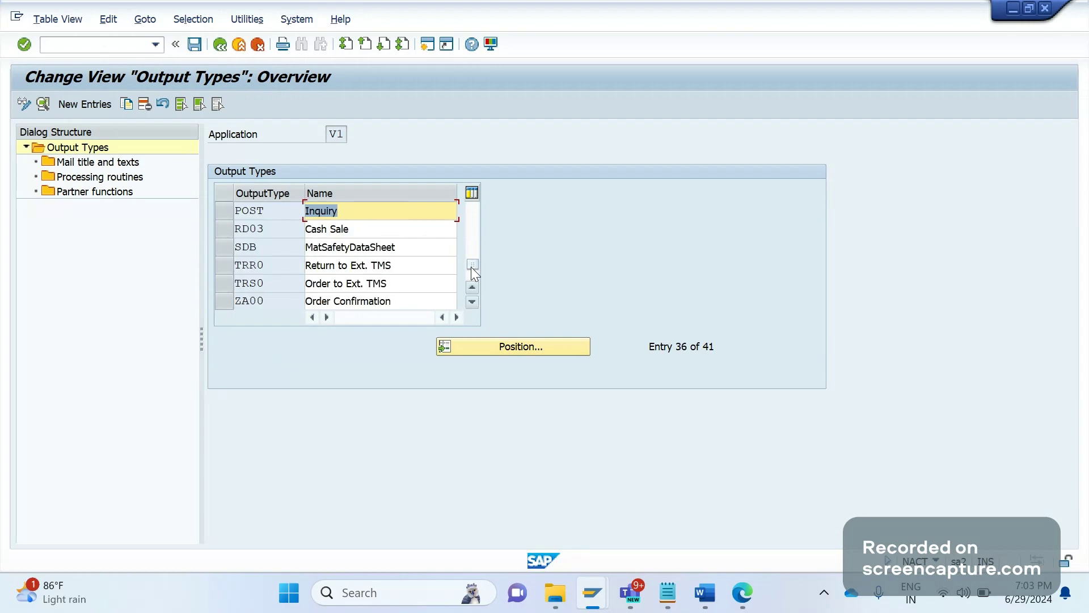
{"action": "left_click", "coordinate": [230, 300]}
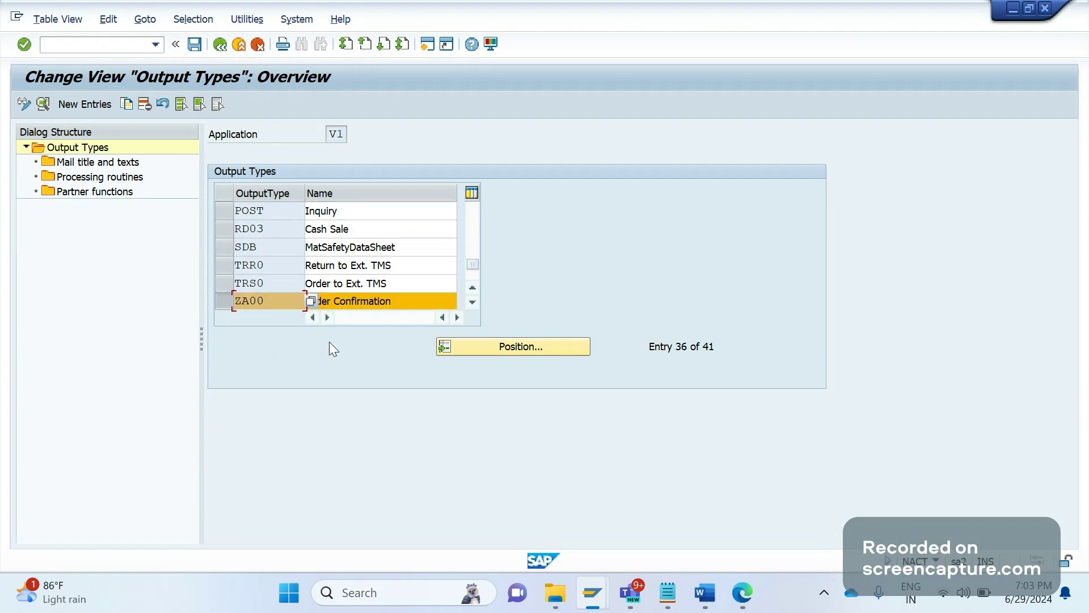
{"action": "double_click", "coordinate": [273, 299]}
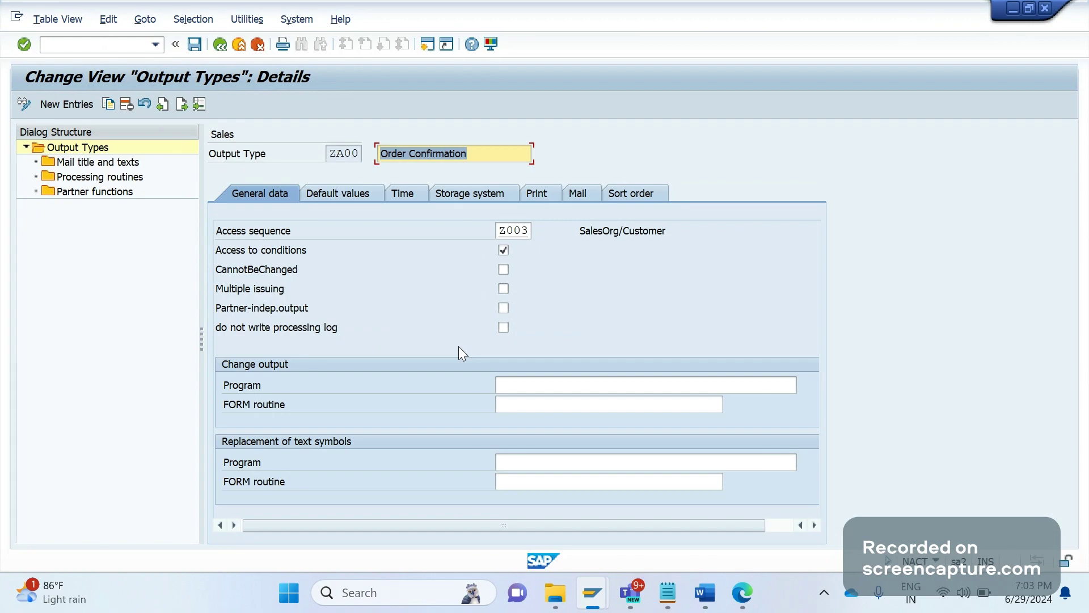
{"action": "left_click", "coordinate": [333, 156]}
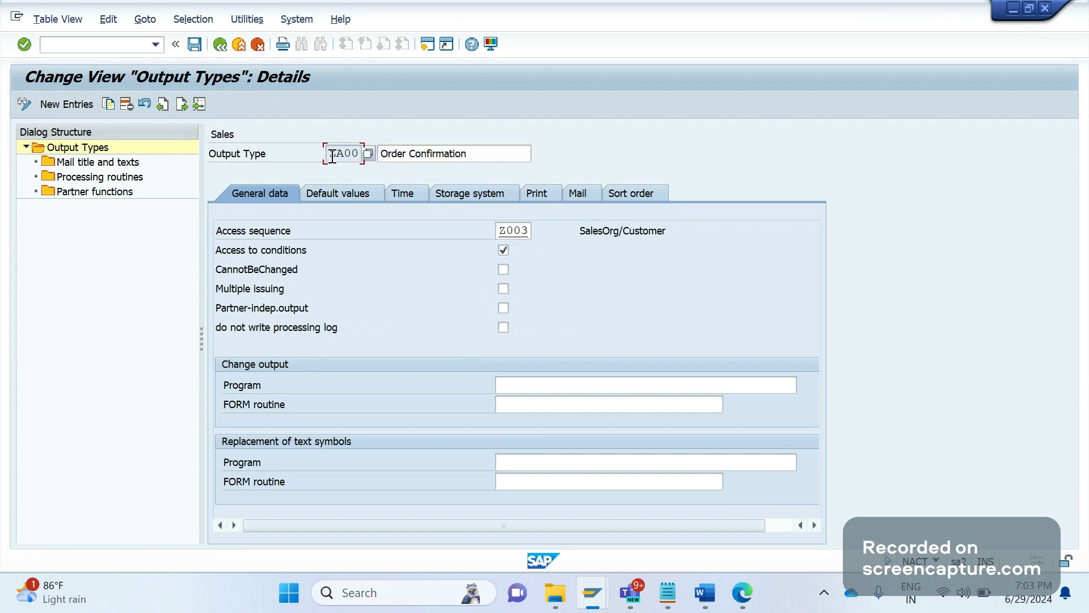
{"action": "right_click", "coordinate": [333, 156]}
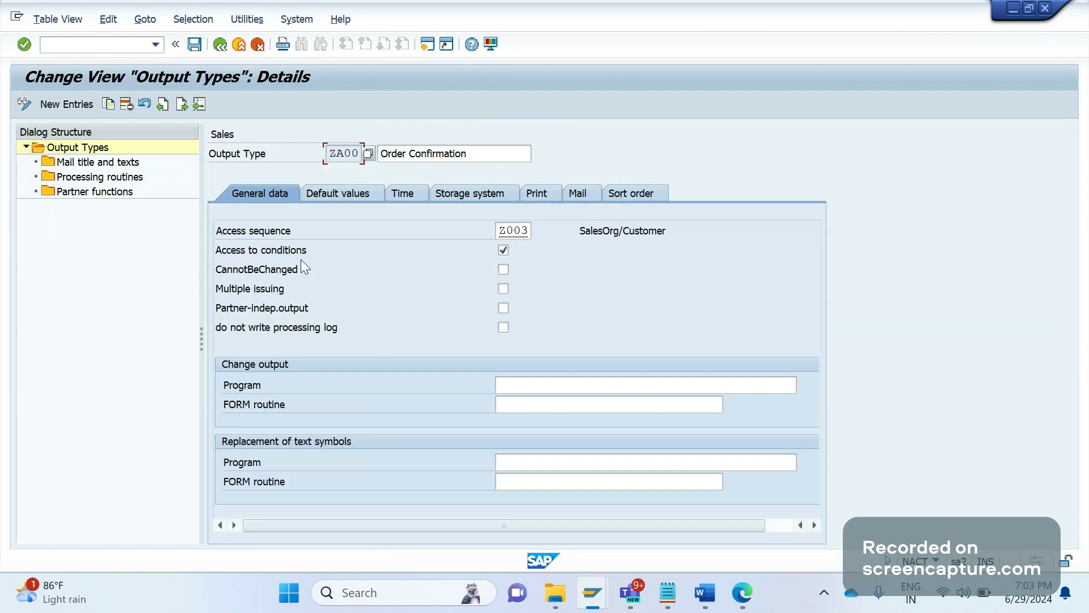
Step: Switch to the session with the standard order's output, restart transaction VA02 and reopen the prefilled order
{"action": "key", "text": "alt+Tab"}
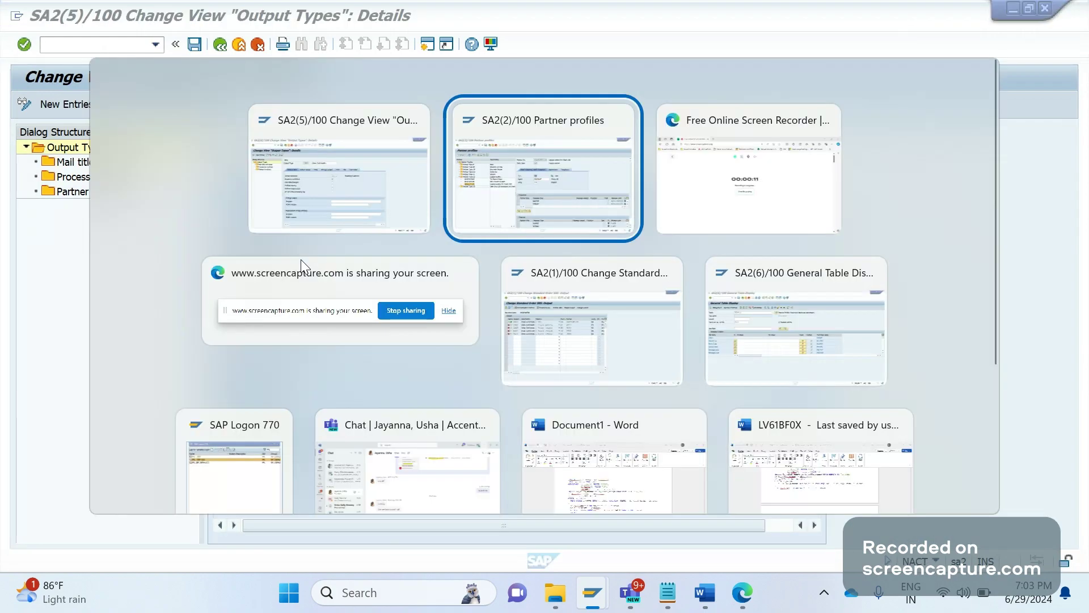
{"action": "key", "text": "alt+Tab"}
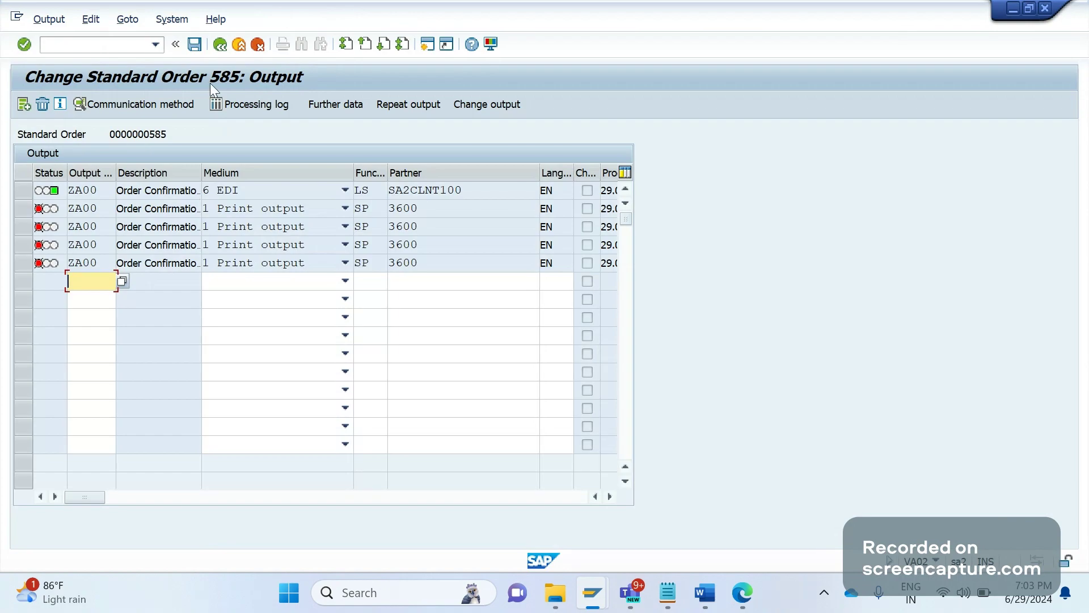
{"action": "left_click", "coordinate": [24, 209]}
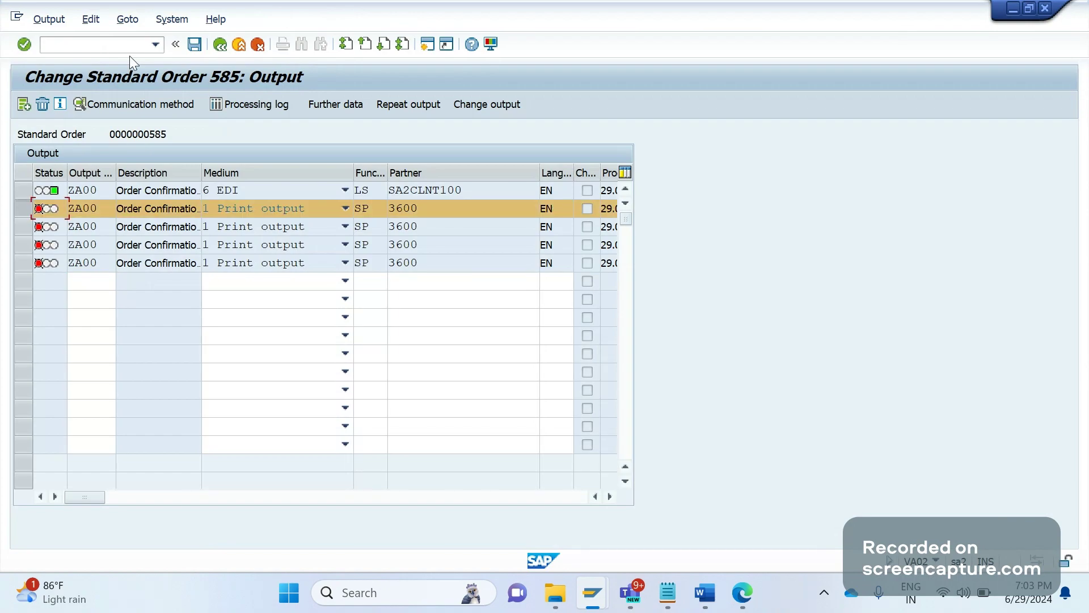
{"action": "type", "text": "/nva02"}
{"action": "key", "text": "Return"}
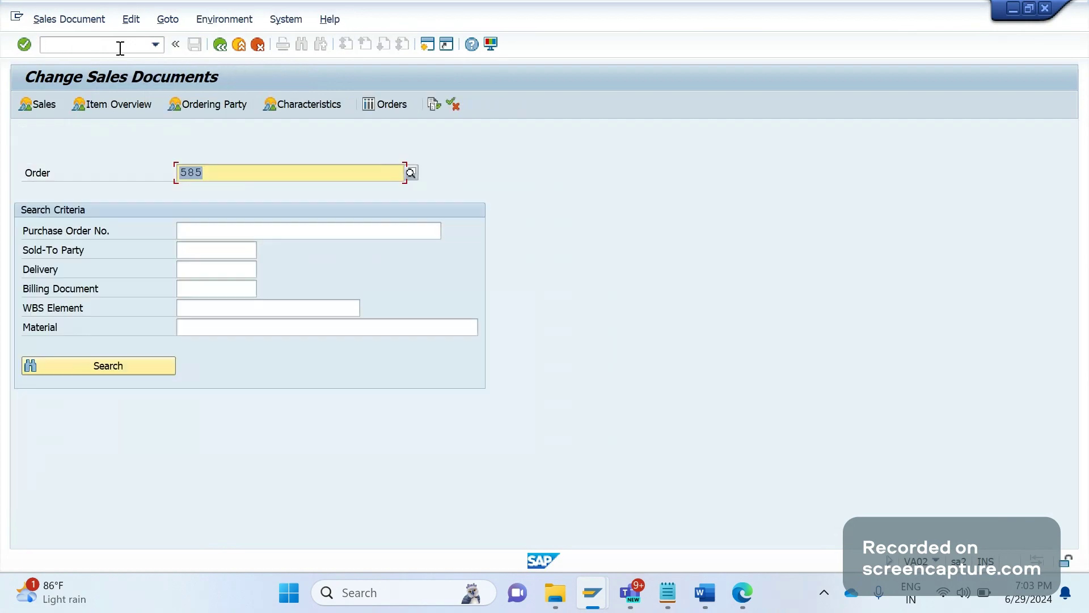
{"action": "left_click", "coordinate": [120, 48]}
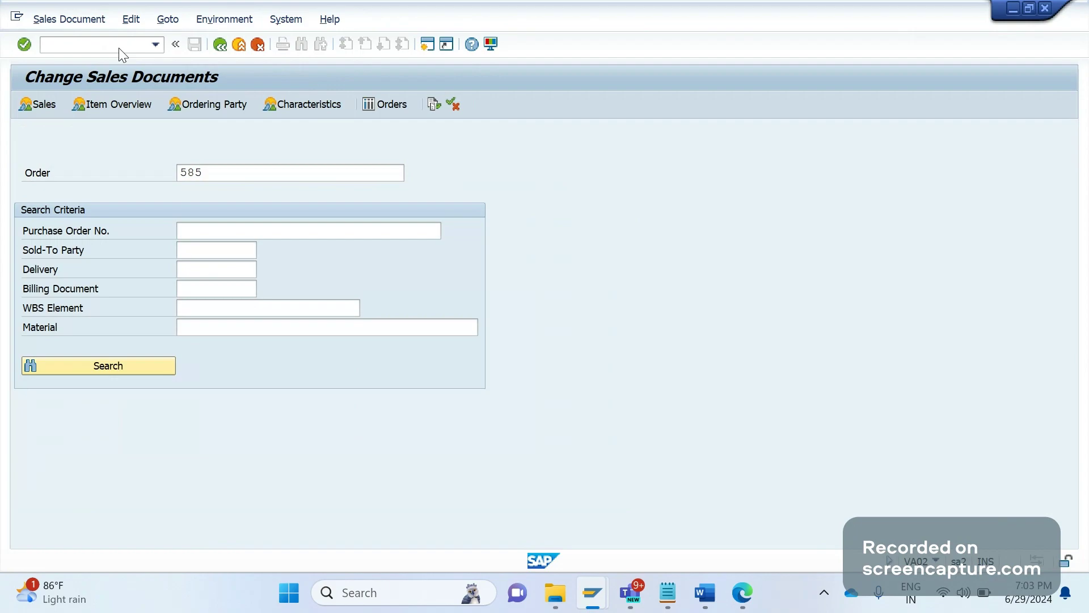
{"action": "key", "text": "Return"}
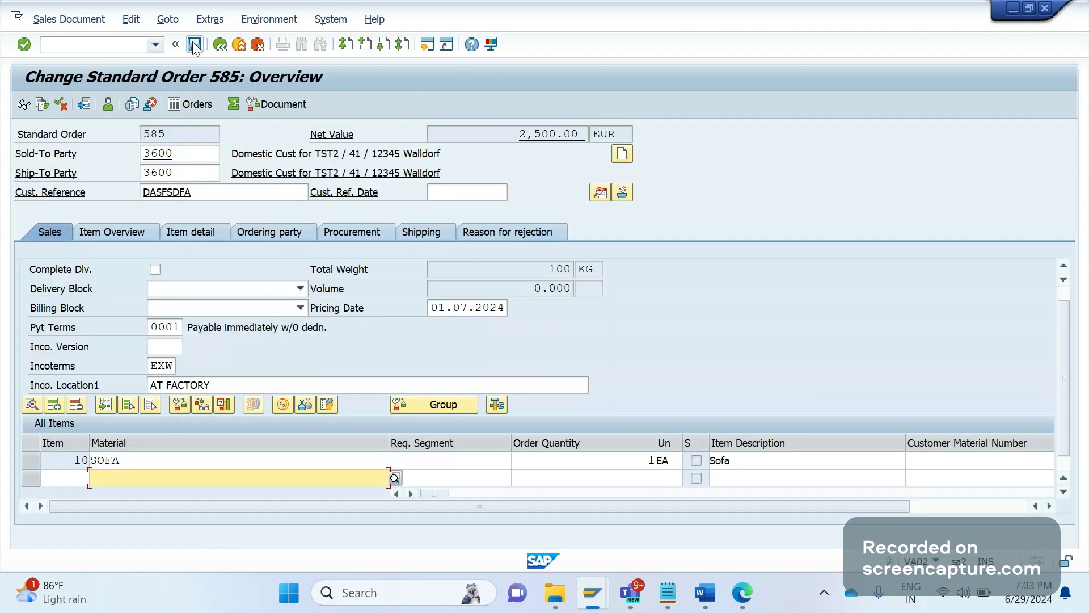
Step: Open the header output of the standard order for editing
{"action": "left_click", "coordinate": [208, 19]}
{"action": "mouse_move", "coordinate": [348, 193]}
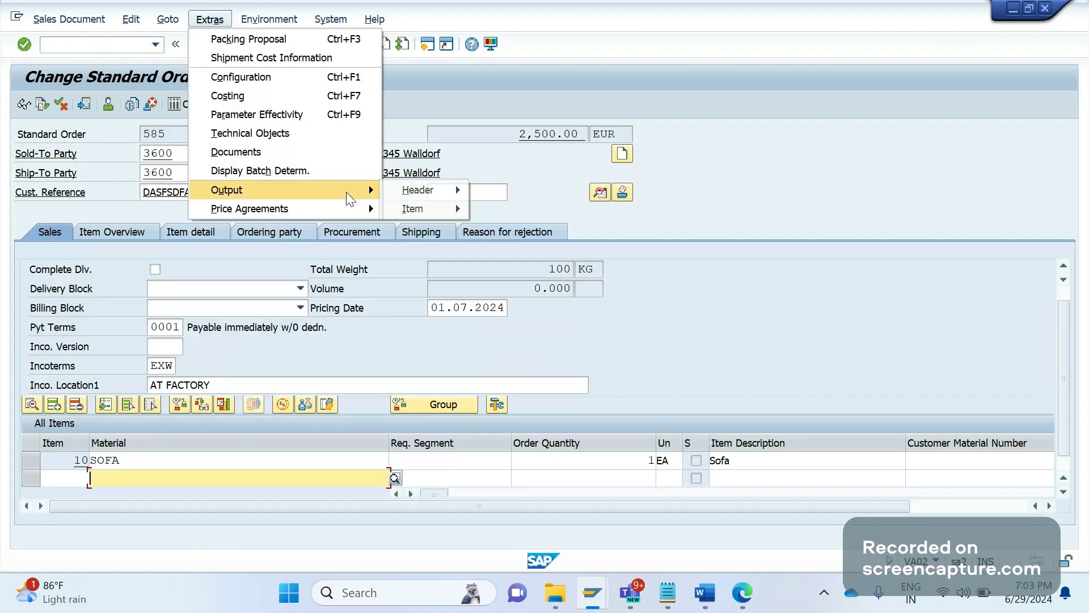
{"action": "mouse_move", "coordinate": [396, 189]}
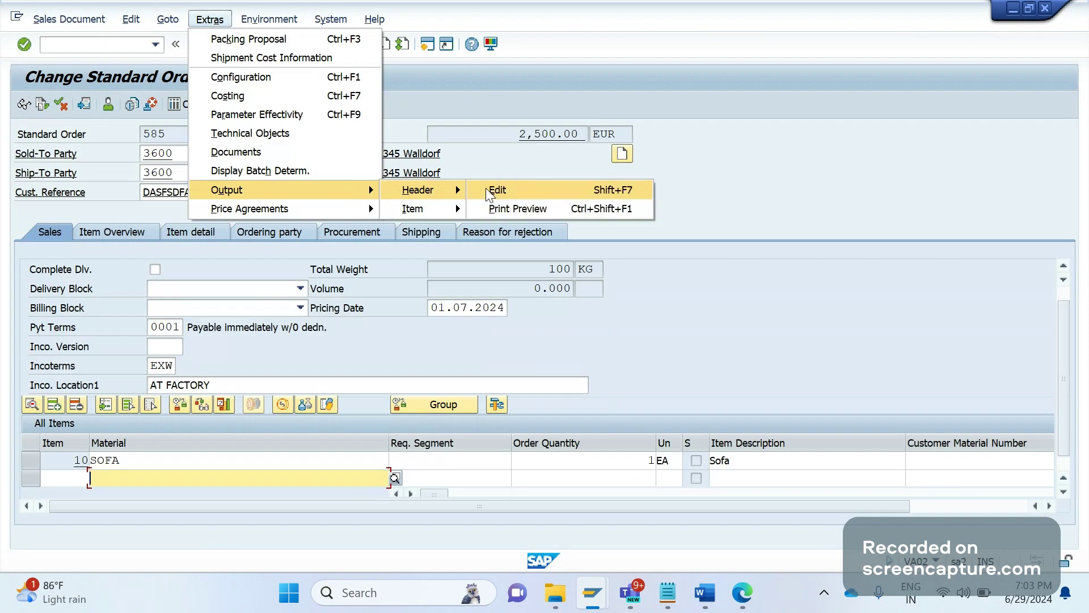
{"action": "left_click", "coordinate": [489, 192]}
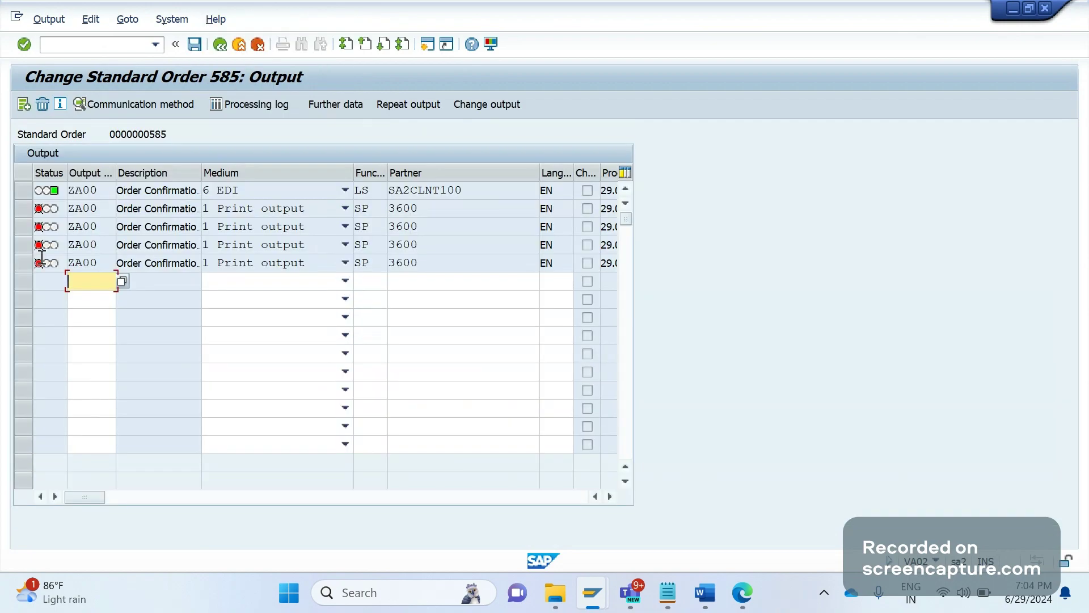
Step: View the processing log of the first ZA00 print output and close it
{"action": "left_click", "coordinate": [23, 209]}
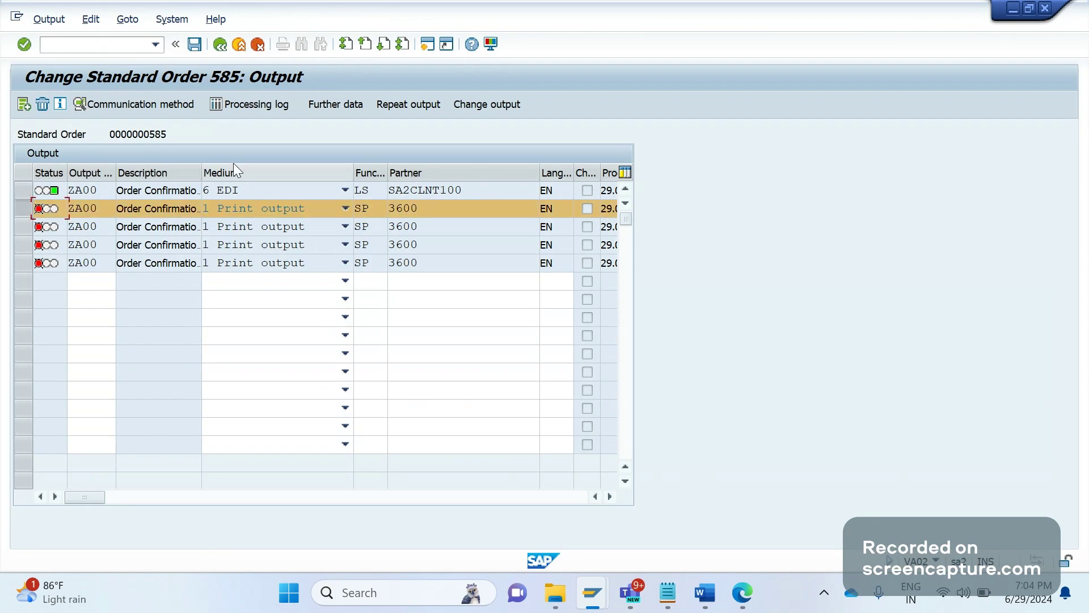
{"action": "left_click", "coordinate": [233, 104]}
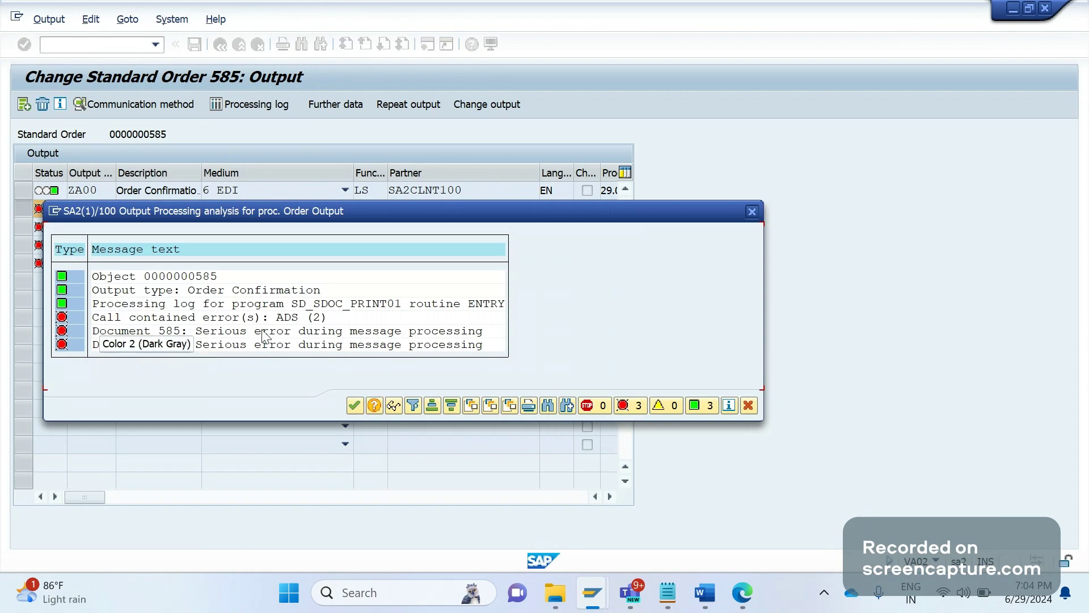
{"action": "key", "text": "Return"}
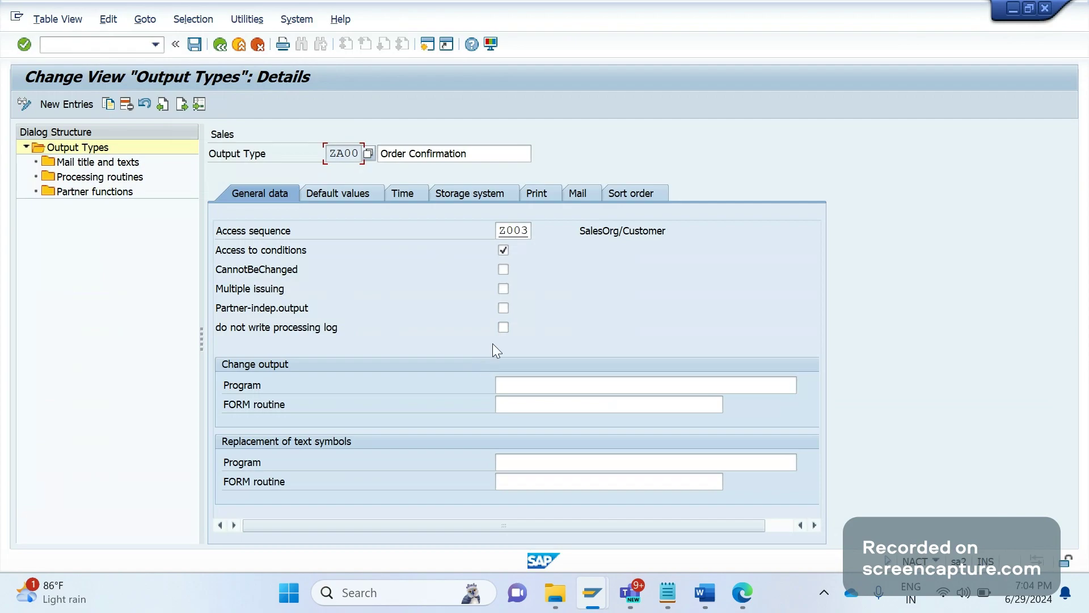
Step: Enable "do not write processing log" for output type ZA00 and save it under customizing request SA2K902017
{"action": "left_click", "coordinate": [503, 328]}
{"action": "left_click", "coordinate": [195, 45]}
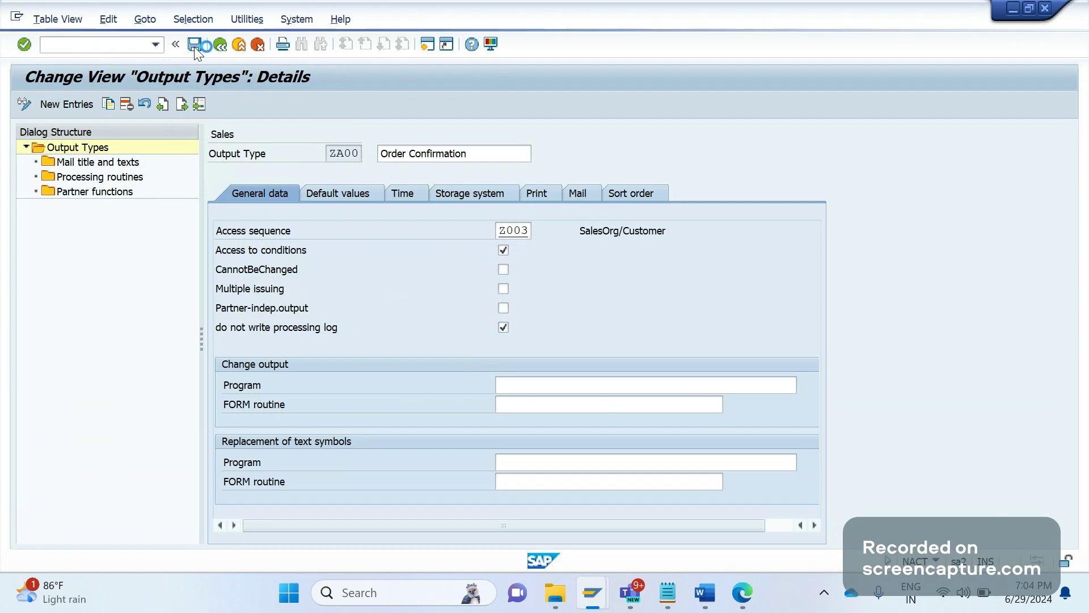
{"action": "left_click", "coordinate": [355, 289]}
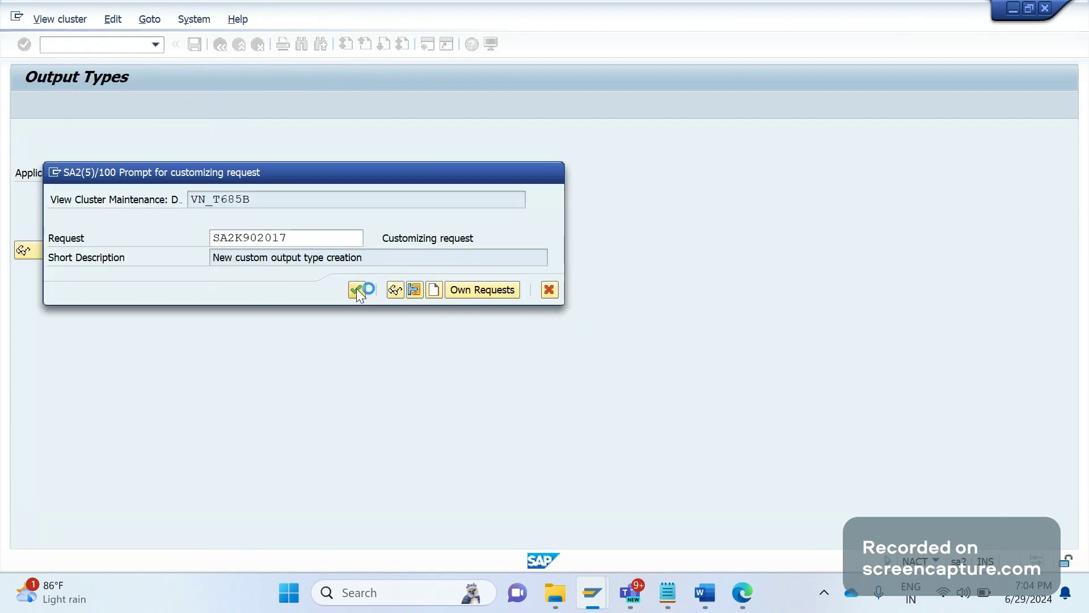
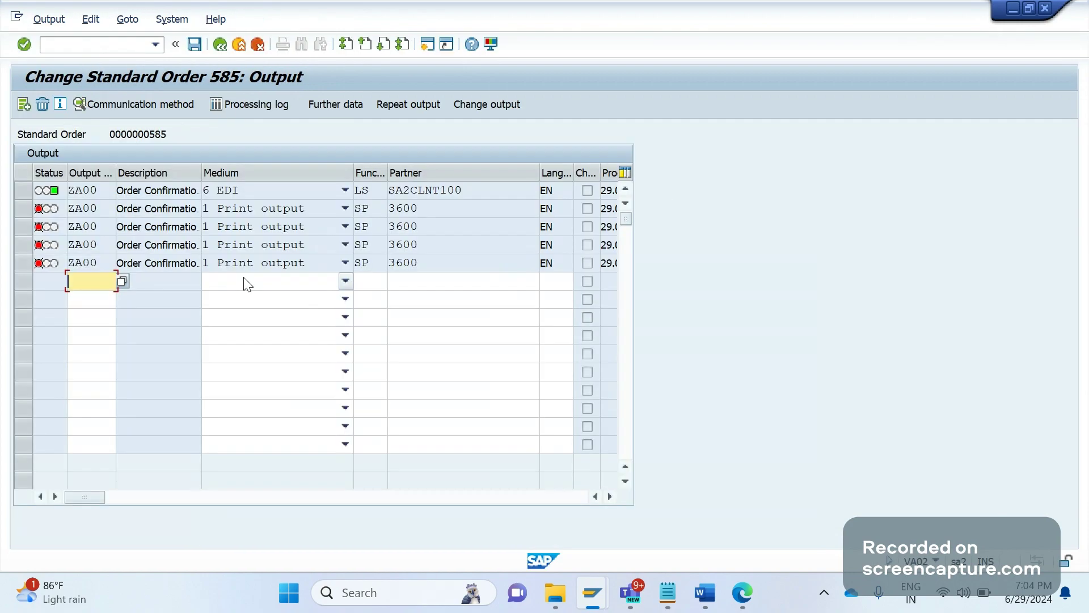
Step: Repeat the last ZA00 print output in the order's output list and save the order
{"action": "left_click", "coordinate": [16, 262]}
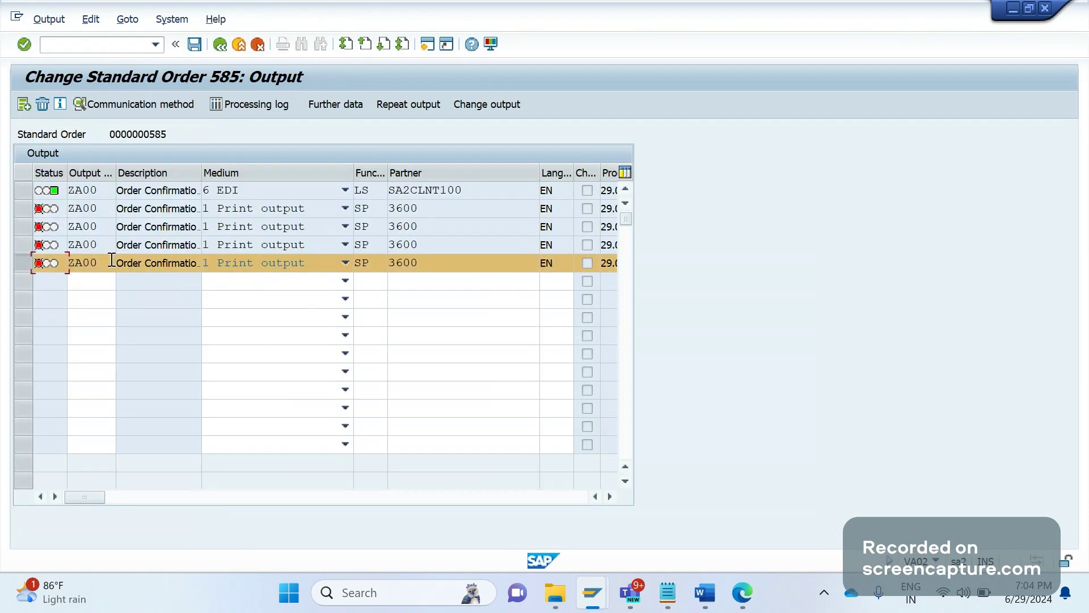
{"action": "left_click", "coordinate": [417, 110]}
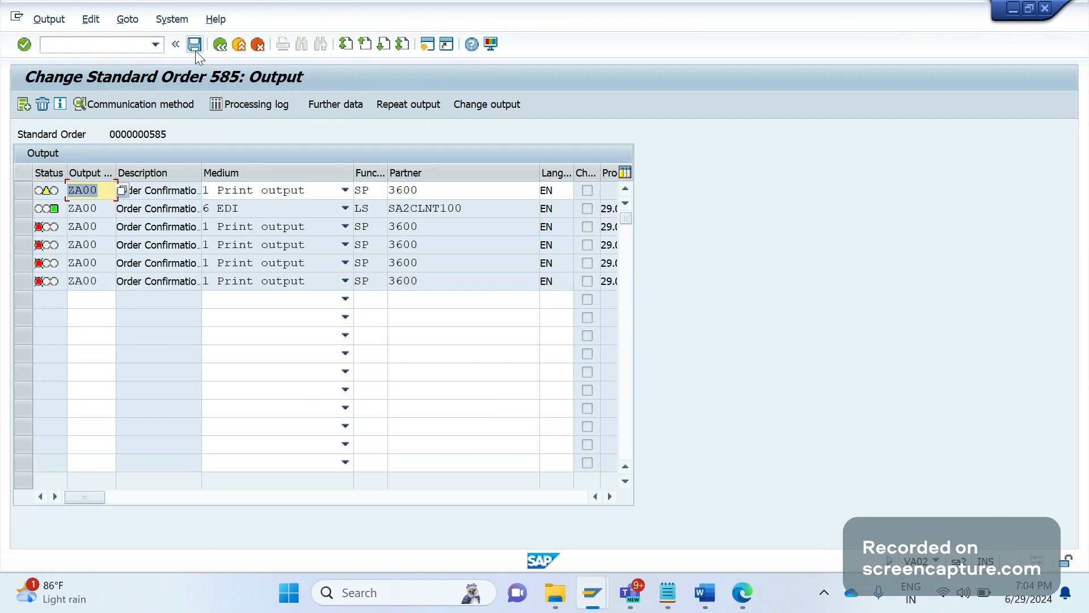
{"action": "left_click", "coordinate": [194, 45]}
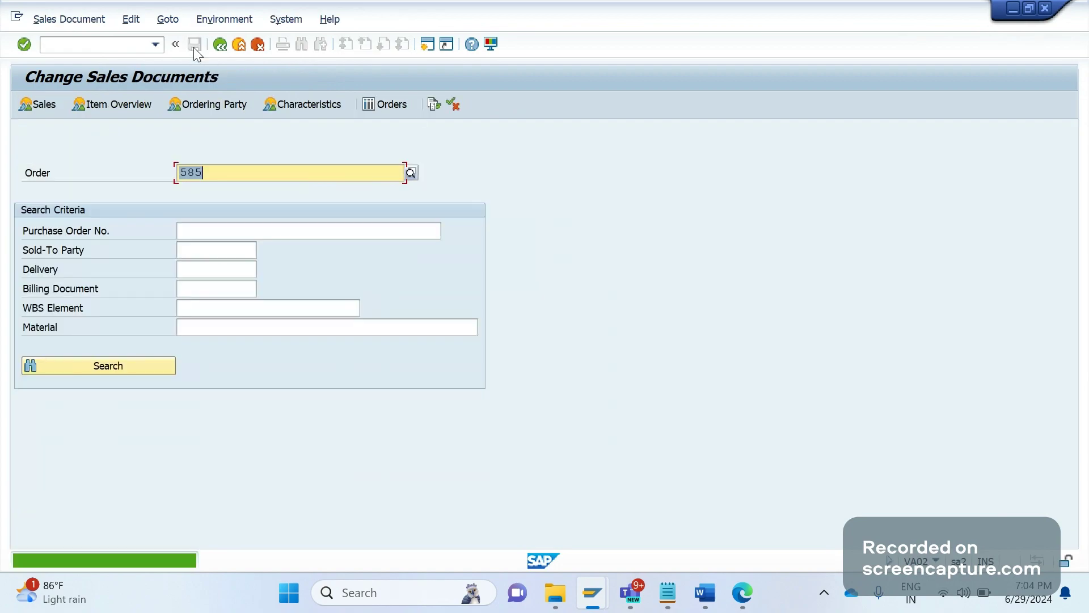
Step: Reopen the saved standard order and bring up its header output for editing
{"action": "key", "text": "Return"}
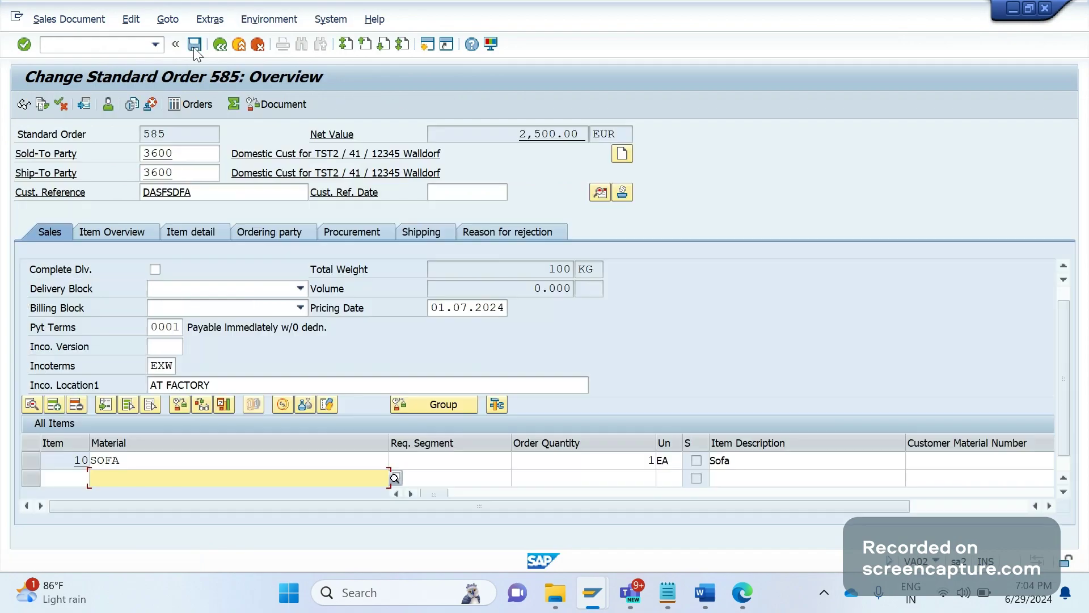
{"action": "left_click", "coordinate": [211, 21]}
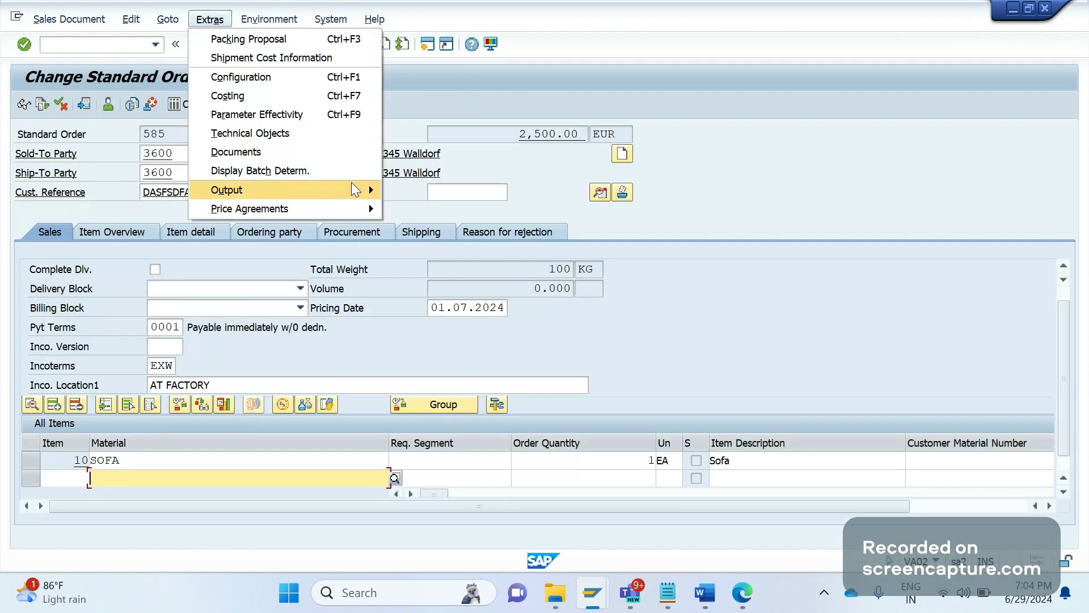
{"action": "mouse_move", "coordinate": [355, 189]}
{"action": "mouse_move", "coordinate": [408, 194]}
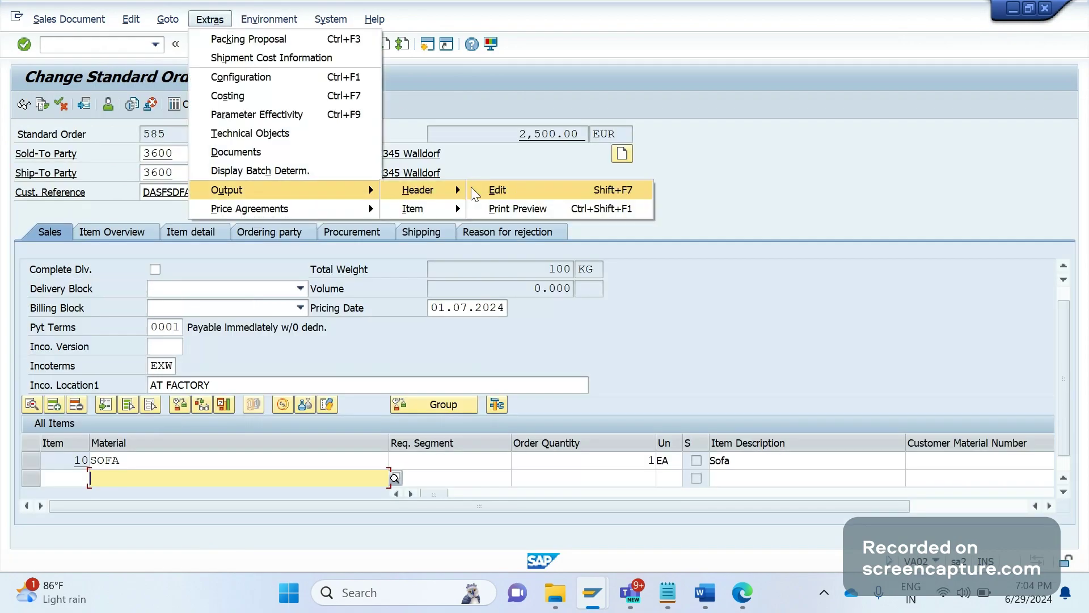
{"action": "left_click", "coordinate": [473, 188]}
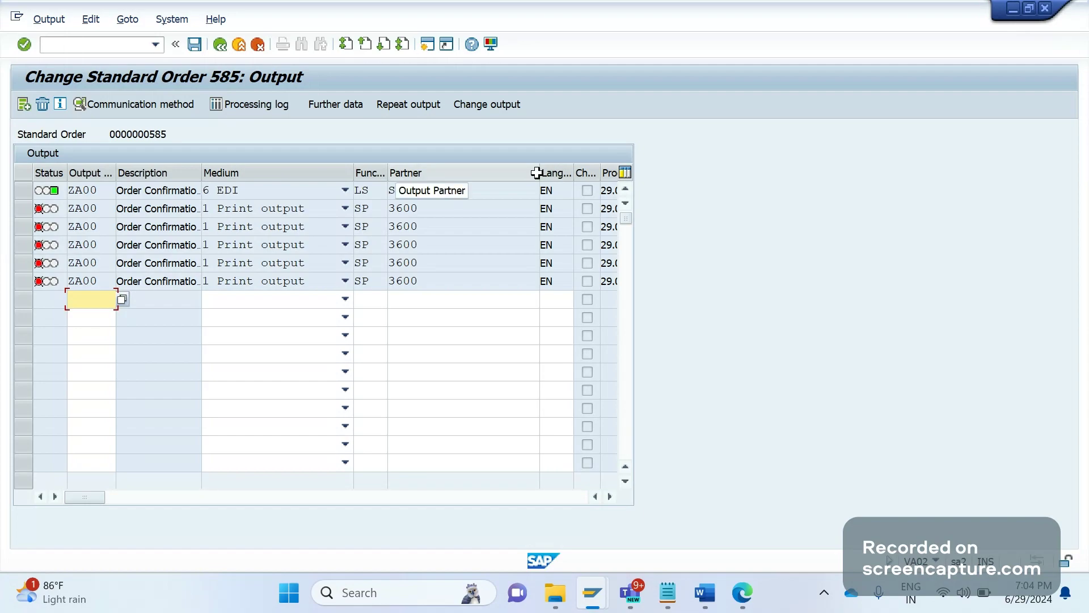
Step: Narrow the Partner column to show processing times and request the processing log of the newest print output
{"action": "left_click_drag", "start_coordinate": [537, 173], "coordinate": [430, 179]}
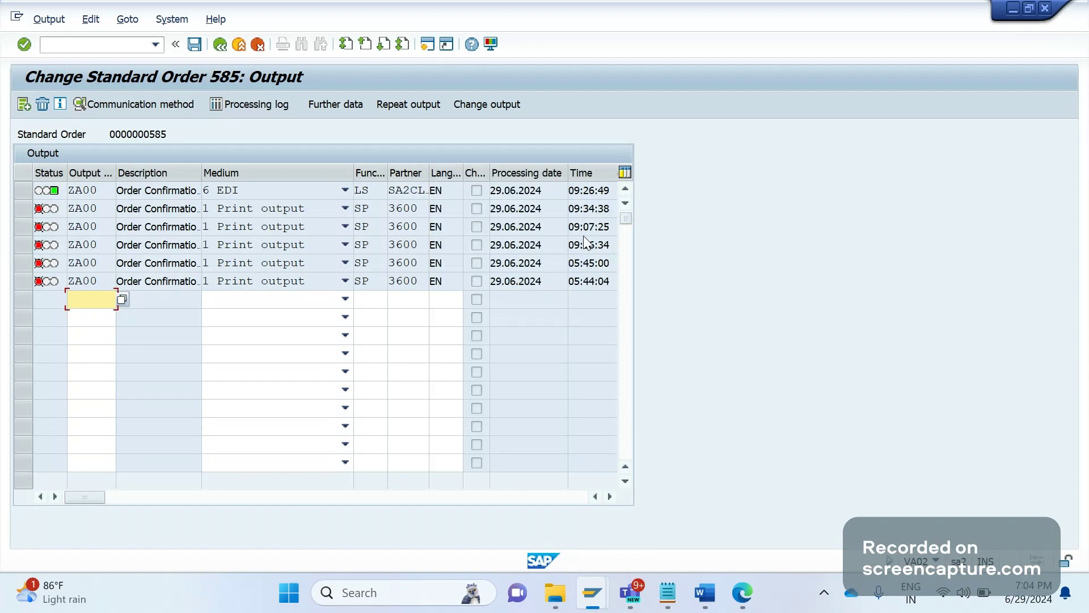
{"action": "left_click", "coordinate": [593, 209]}
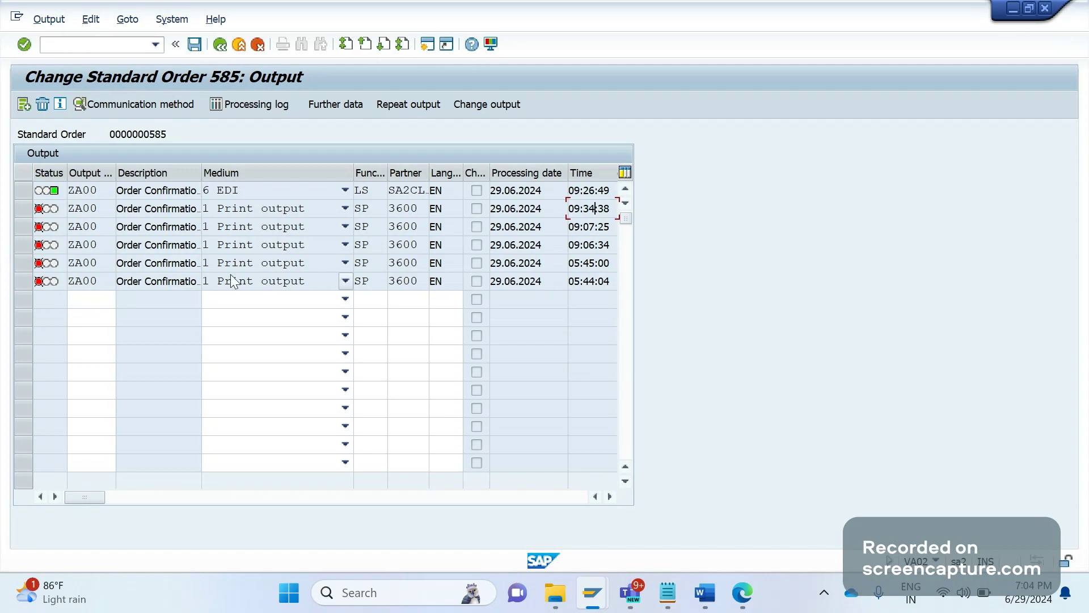
{"action": "left_click", "coordinate": [23, 210]}
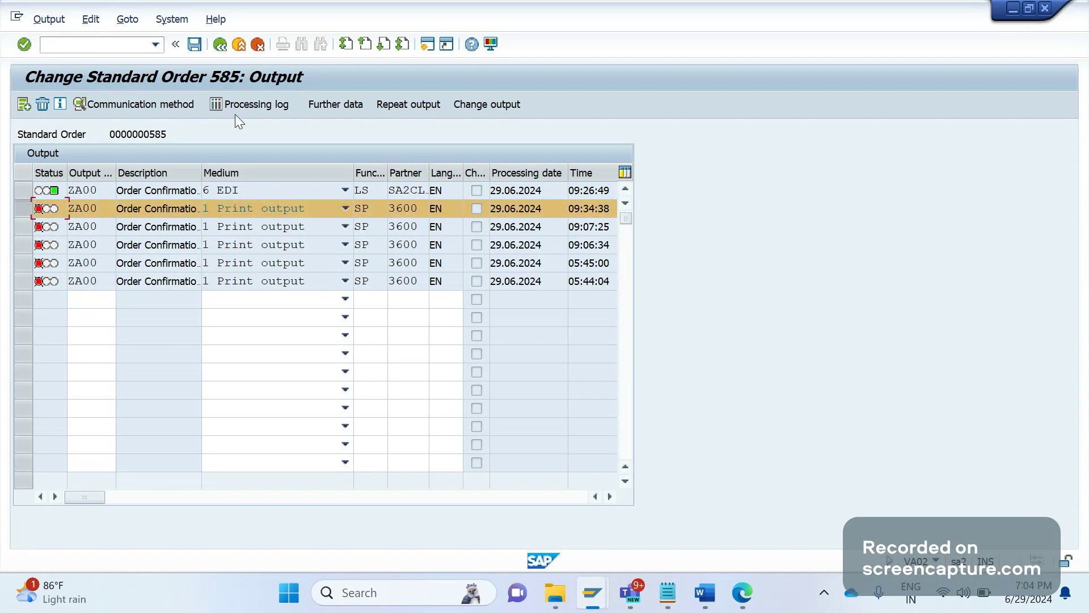
{"action": "left_click", "coordinate": [241, 104]}
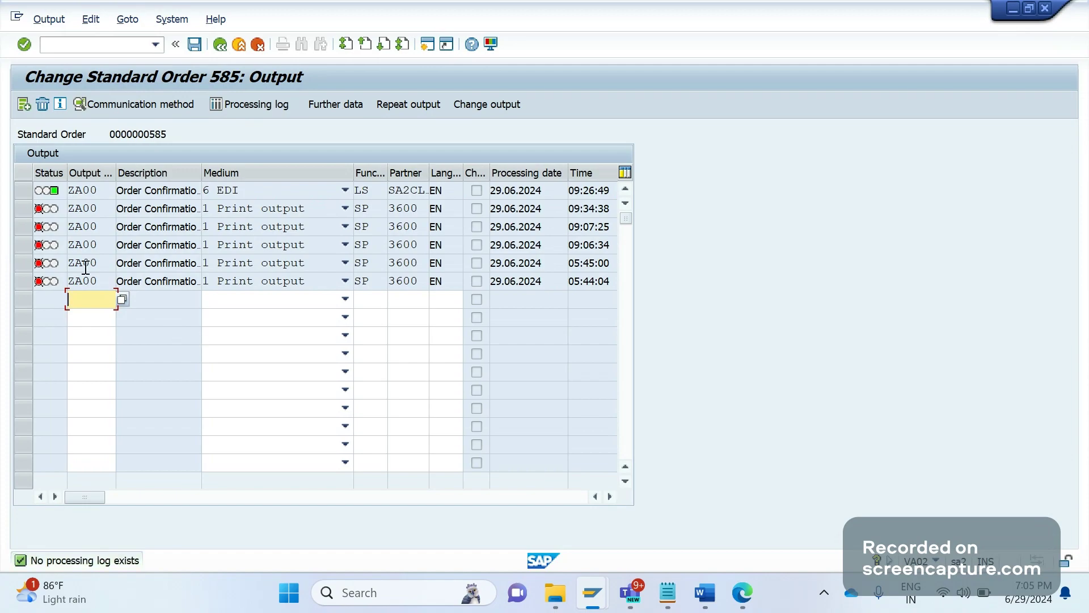
Step: View and close the processing log of the ZA00 print output processed at 09:07:25, and reselect the newest print output
{"action": "left_click", "coordinate": [50, 227]}
{"action": "left_click", "coordinate": [275, 104]}
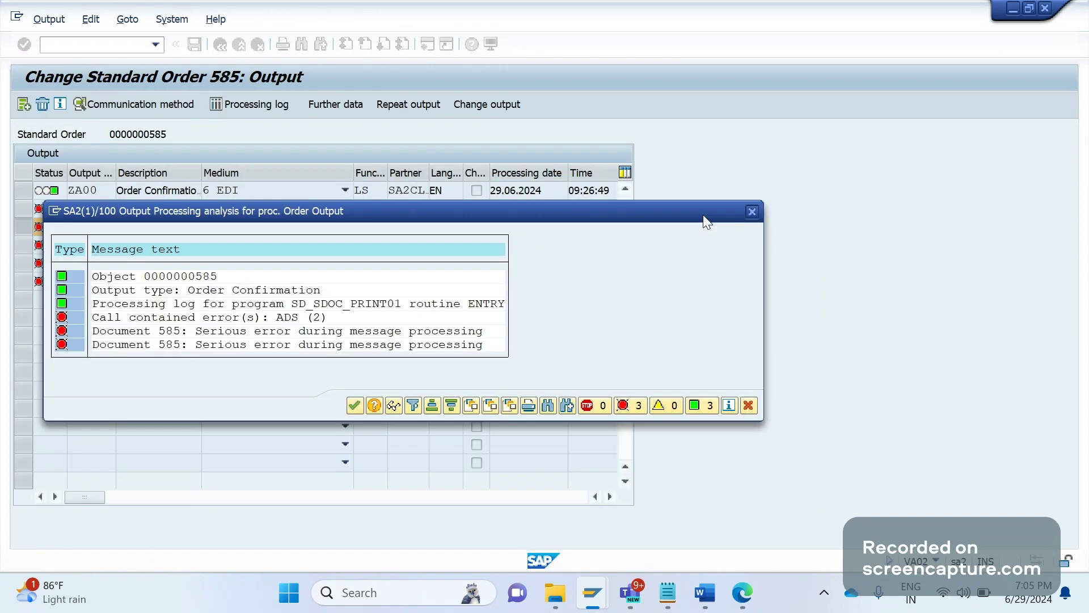
{"action": "left_click", "coordinate": [753, 213]}
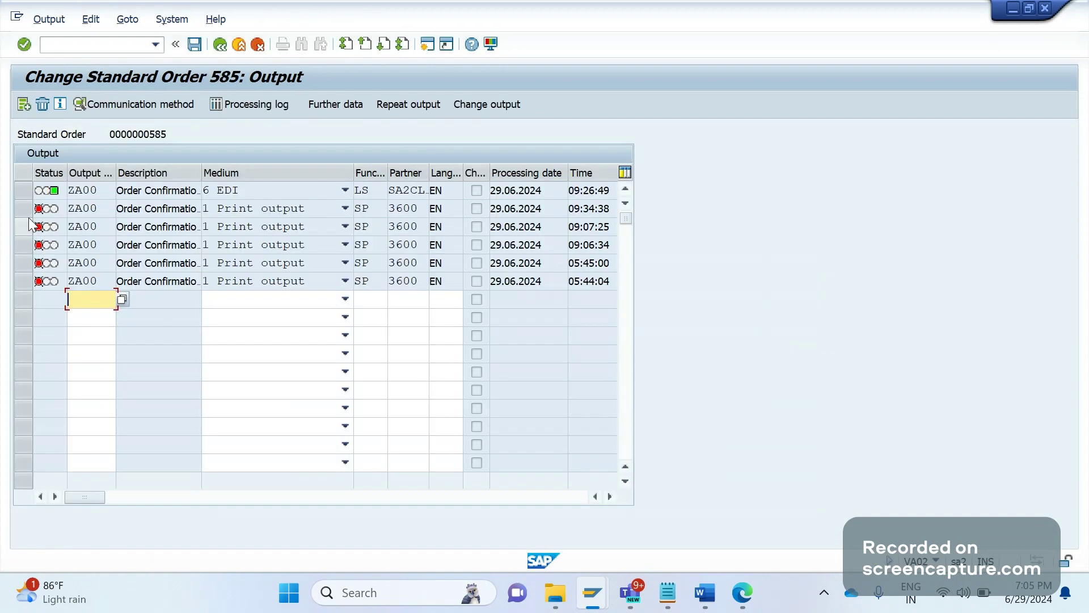
{"action": "left_click", "coordinate": [29, 215]}
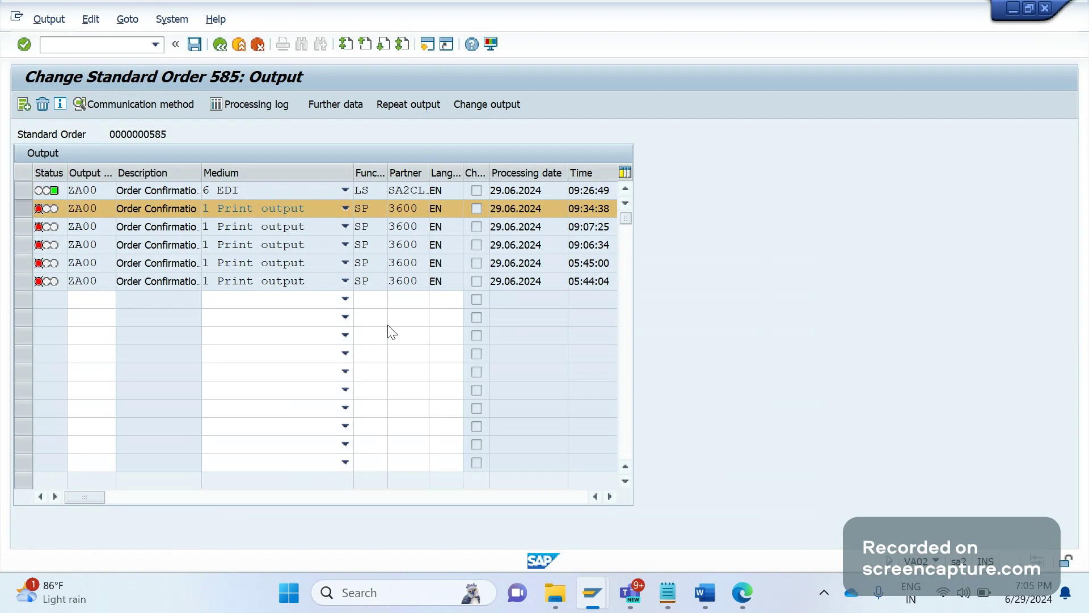
{"action": "left_click", "coordinate": [345, 301]}
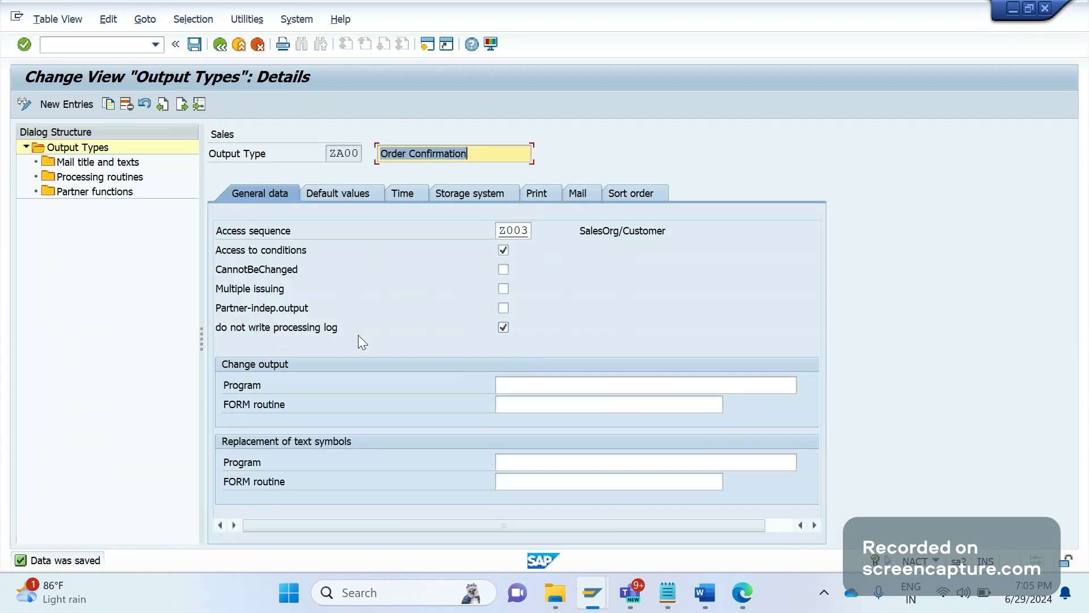
Step: Disable "do not write processing log" and enable "Multiple issuing" for output type ZA00, and save the settings
{"action": "left_click", "coordinate": [503, 327]}
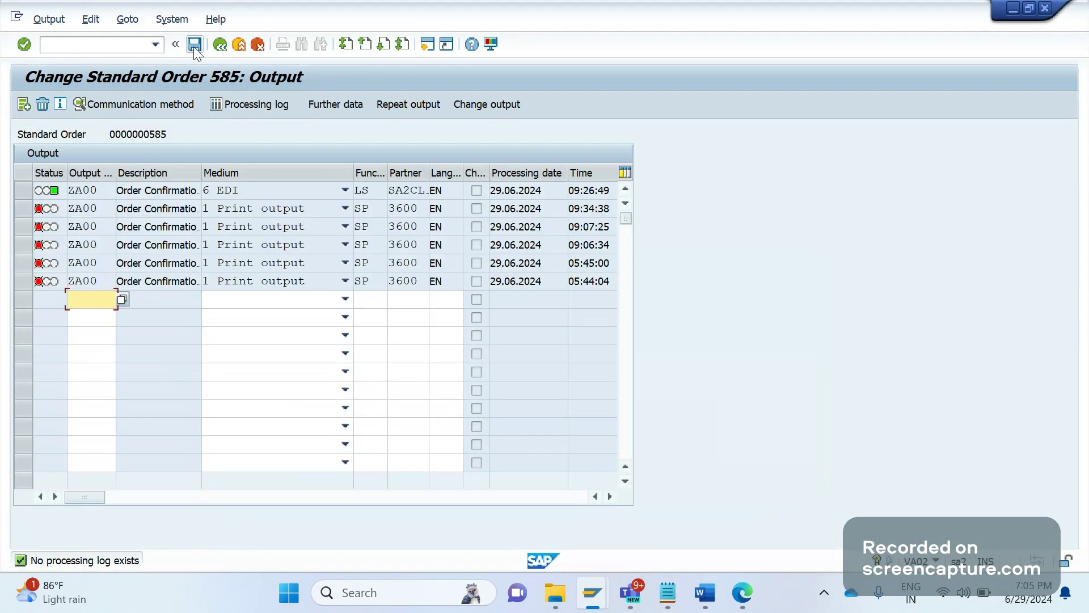
{"action": "left_click", "coordinate": [194, 47]}
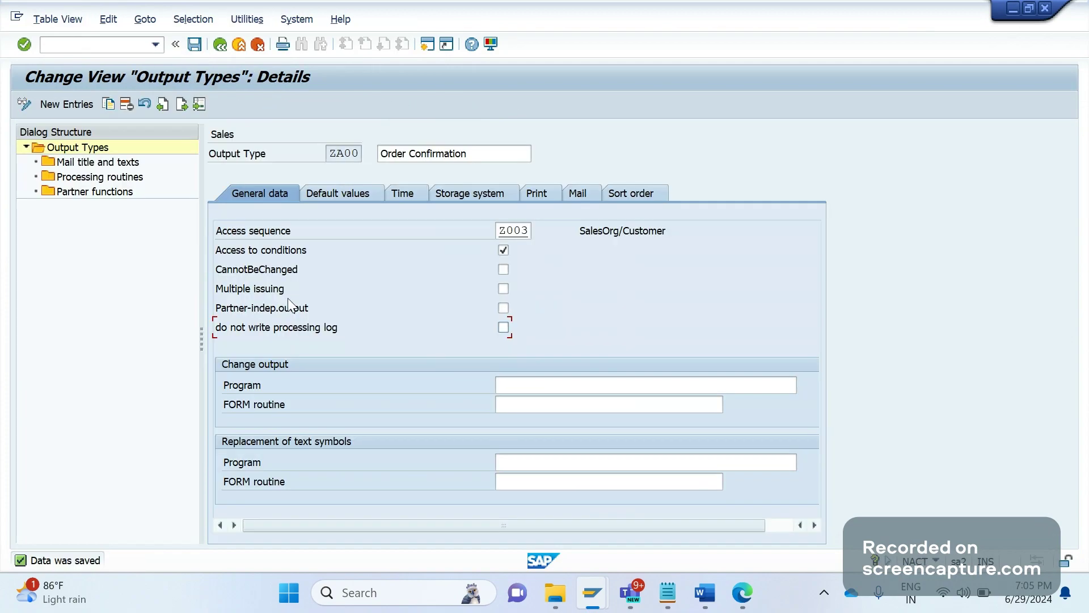
{"action": "left_click", "coordinate": [504, 289]}
{"action": "left_click", "coordinate": [197, 45]}
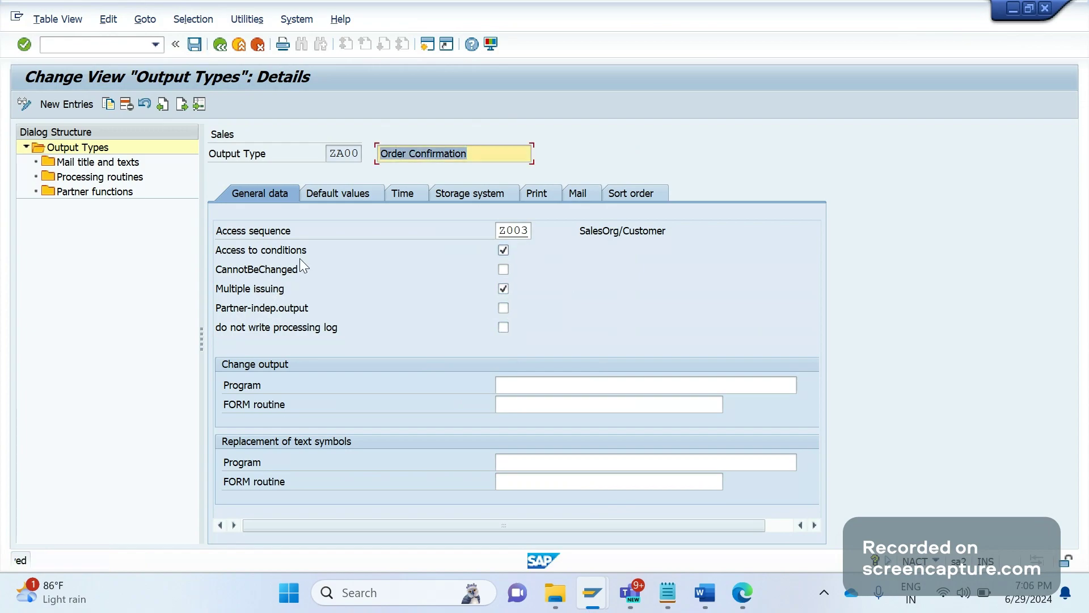
Step: Disable "Multiple issuing" for output type ZA00 and save the output type
{"action": "left_click", "coordinate": [503, 289]}
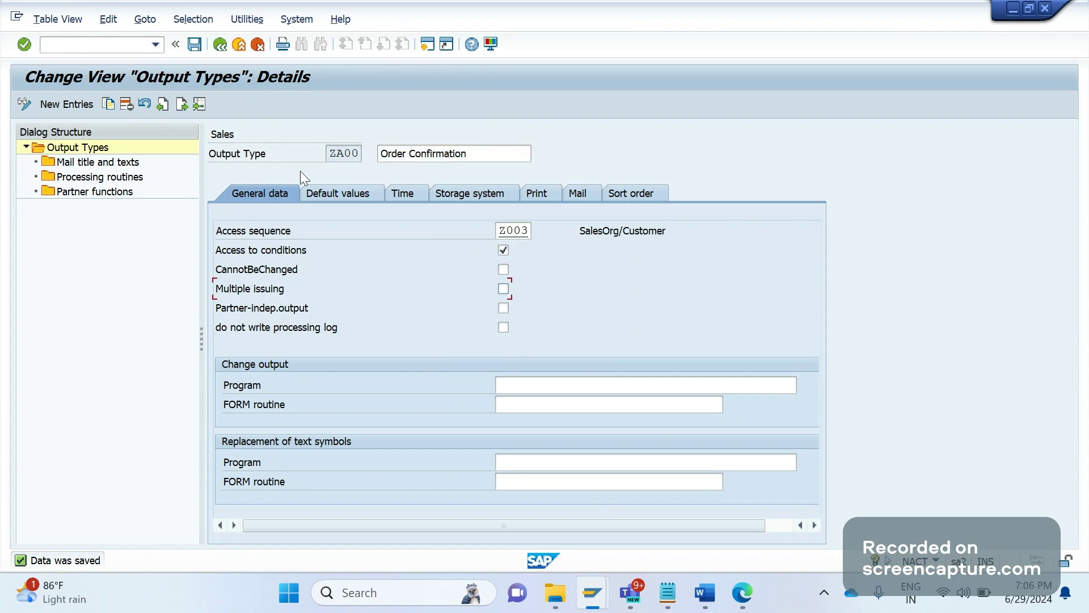
{"action": "left_click", "coordinate": [193, 46]}
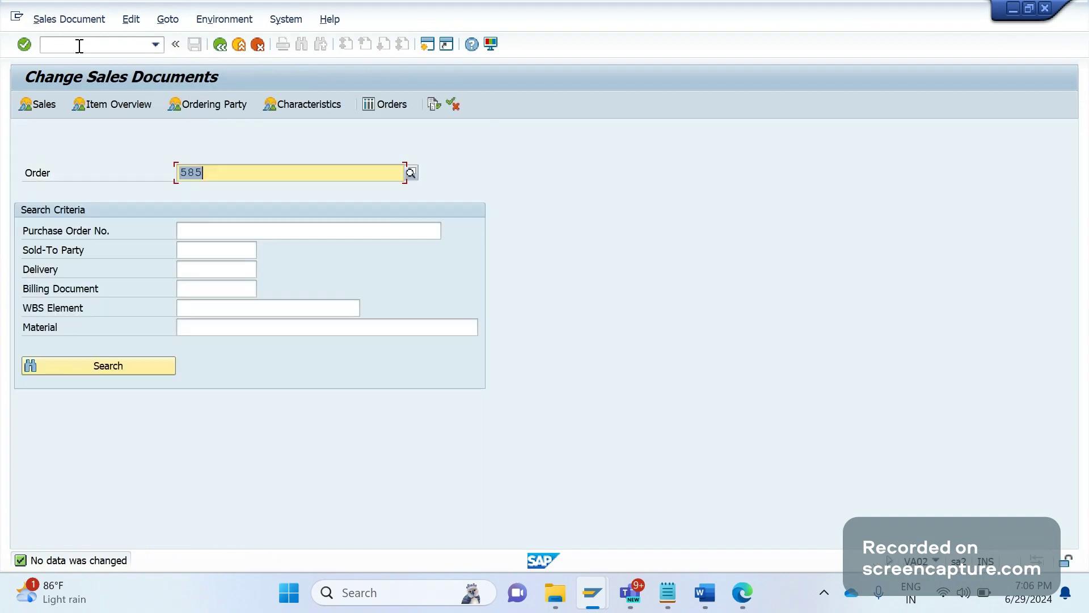
Step: Start creating a sales document of order type OR in transaction VA01
{"action": "left_click", "coordinate": [79, 46]}
{"action": "type", "text": "/nva01"}
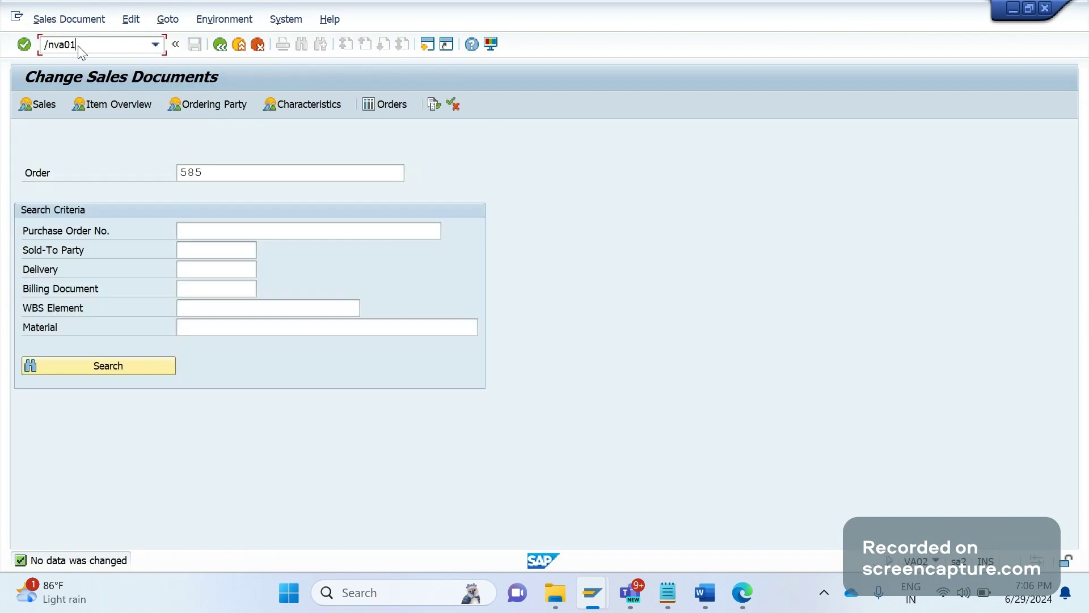
{"action": "key", "text": "Return"}
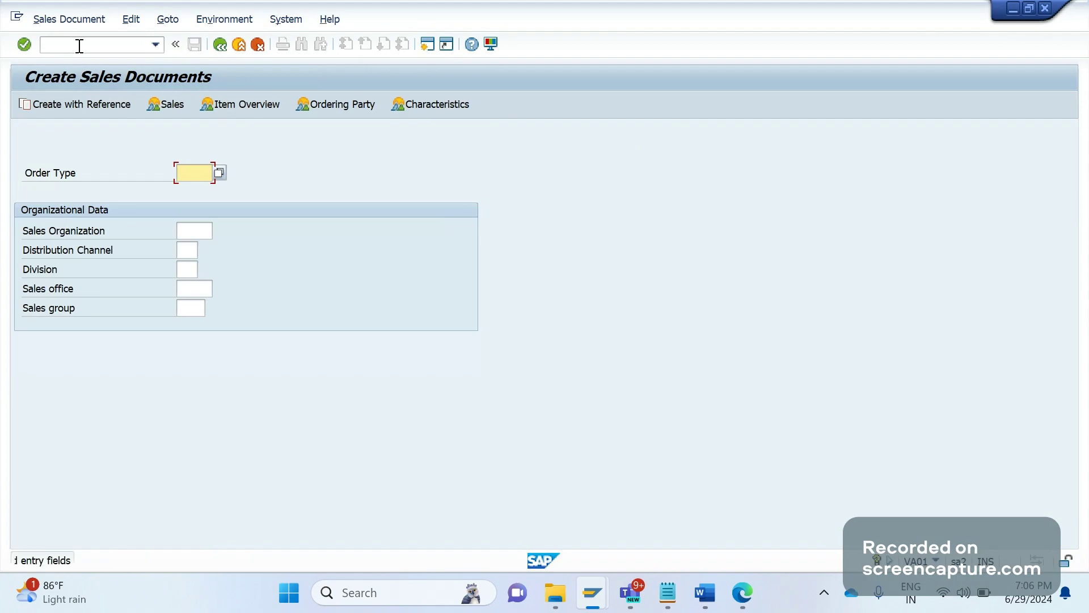
{"action": "type", "text": "or"}
{"action": "key", "text": "Return"}
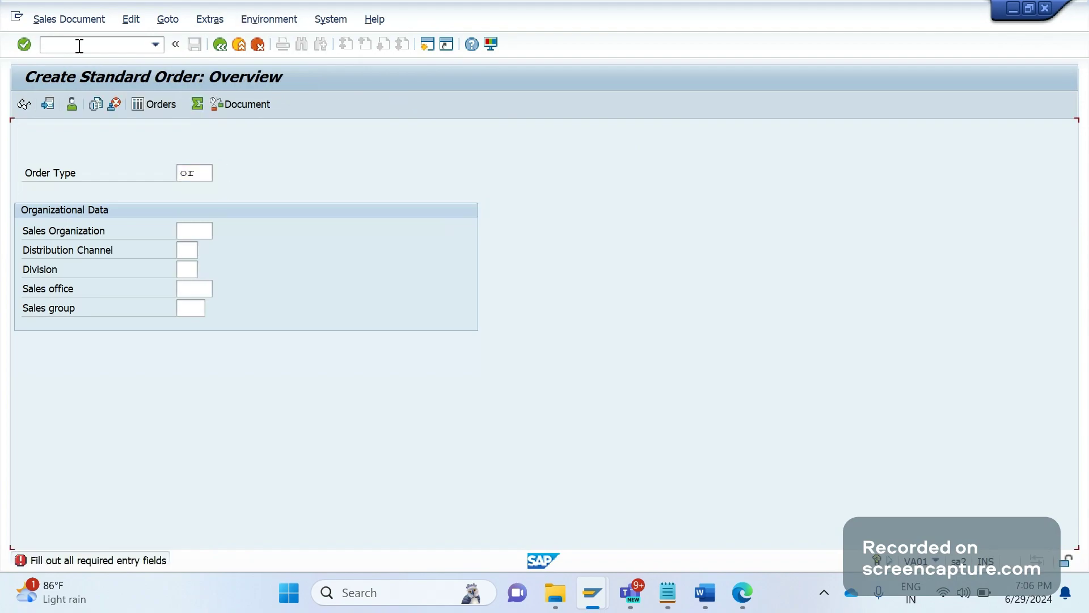
Step: Enter the same customer number as sold-to and ship-to party, and set the customer reference to "asfdsa"
{"action": "type", "text": "3600"}
{"action": "key", "text": "Tab"}
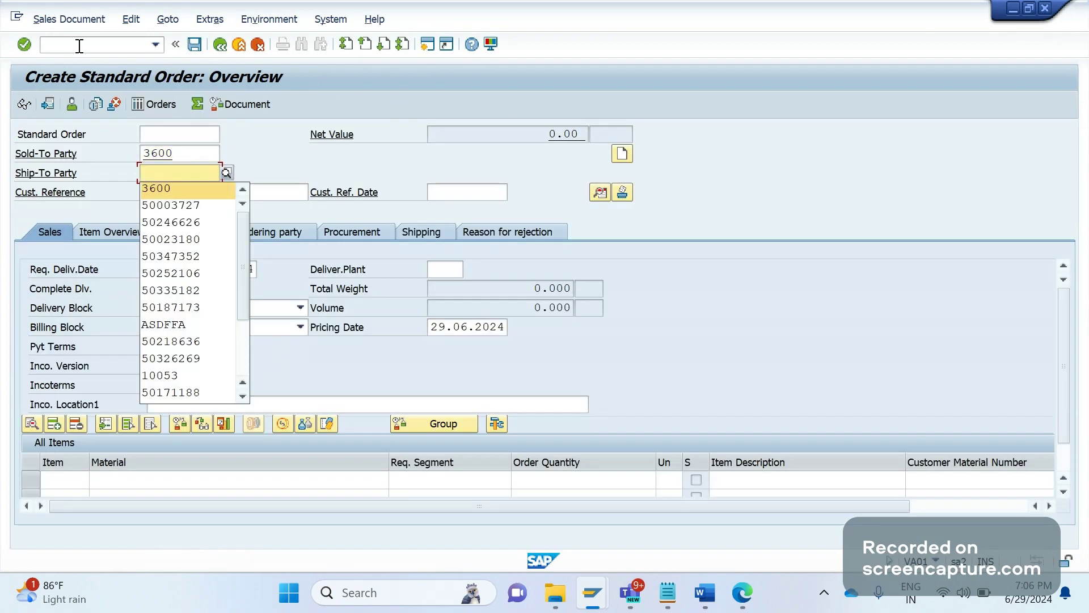
{"action": "key", "text": "Return"}
{"action": "left_click", "coordinate": [174, 197]}
{"action": "type", "text": "asf"}
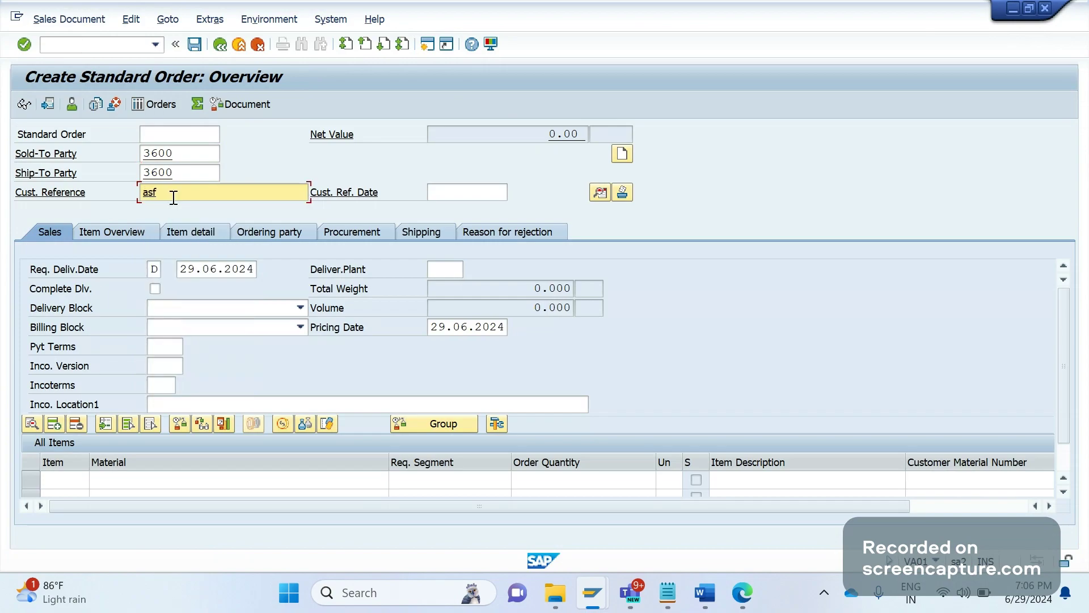
{"action": "type", "text": "dsa"}
Step: Add material SOFA with an order quantity of 1 and save the standard order
{"action": "left_click", "coordinate": [127, 480]}
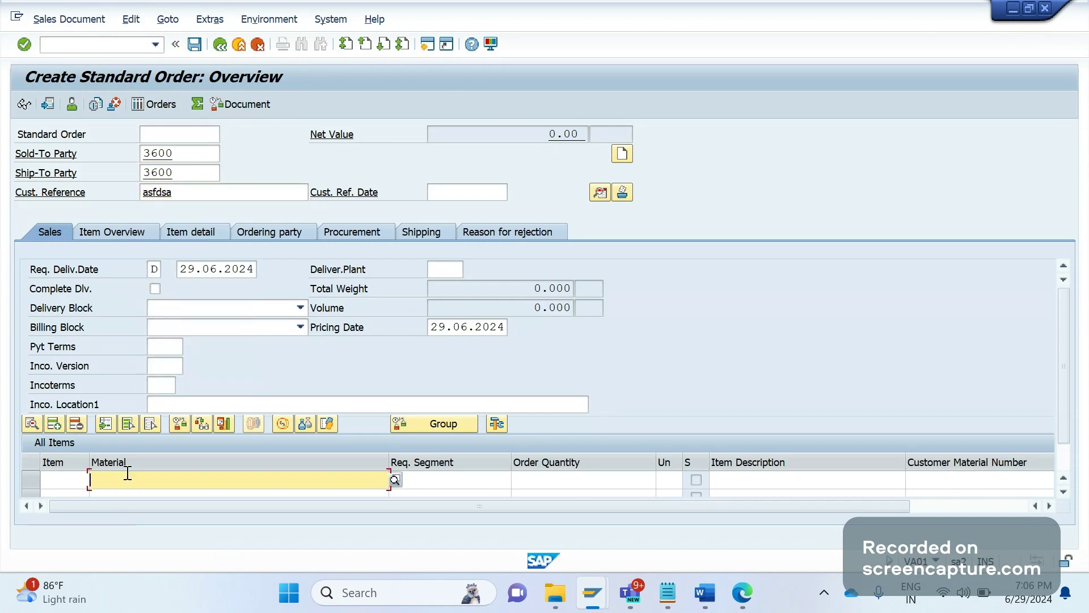
{"action": "type", "text": "SOFA"}
{"action": "key", "text": "Tab"}
{"action": "key", "text": "Tab"}
{"action": "type", "text": "1"}
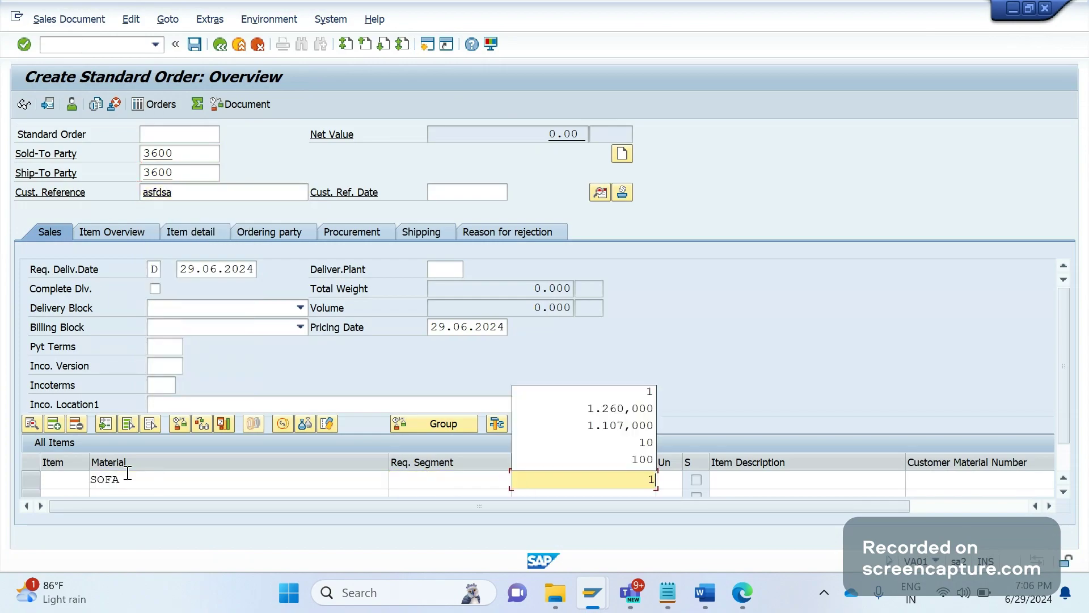
{"action": "key", "text": "Return"}
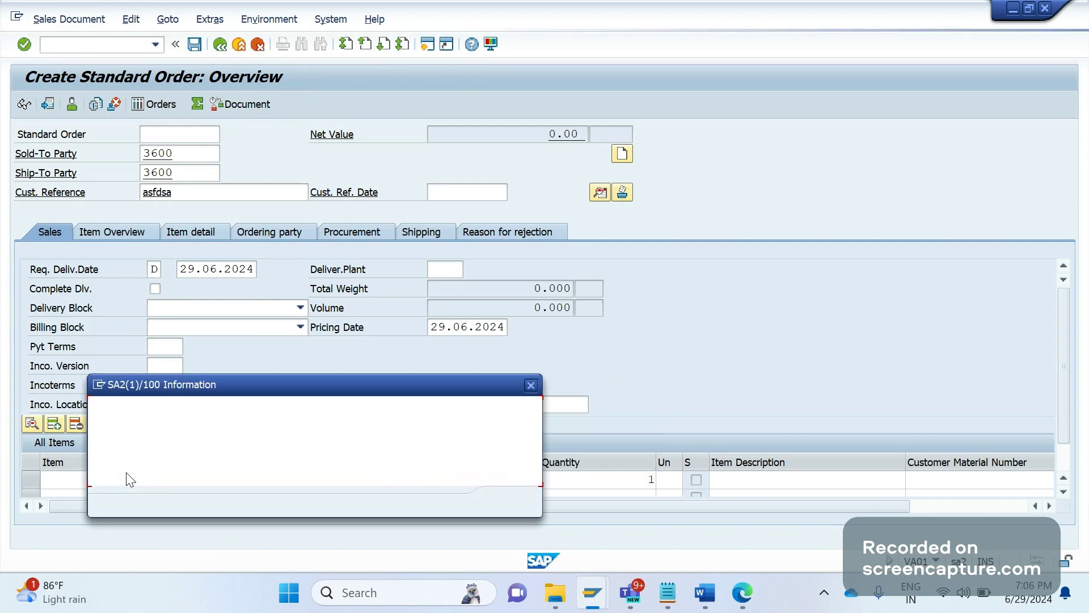
{"action": "key", "text": "Return"}
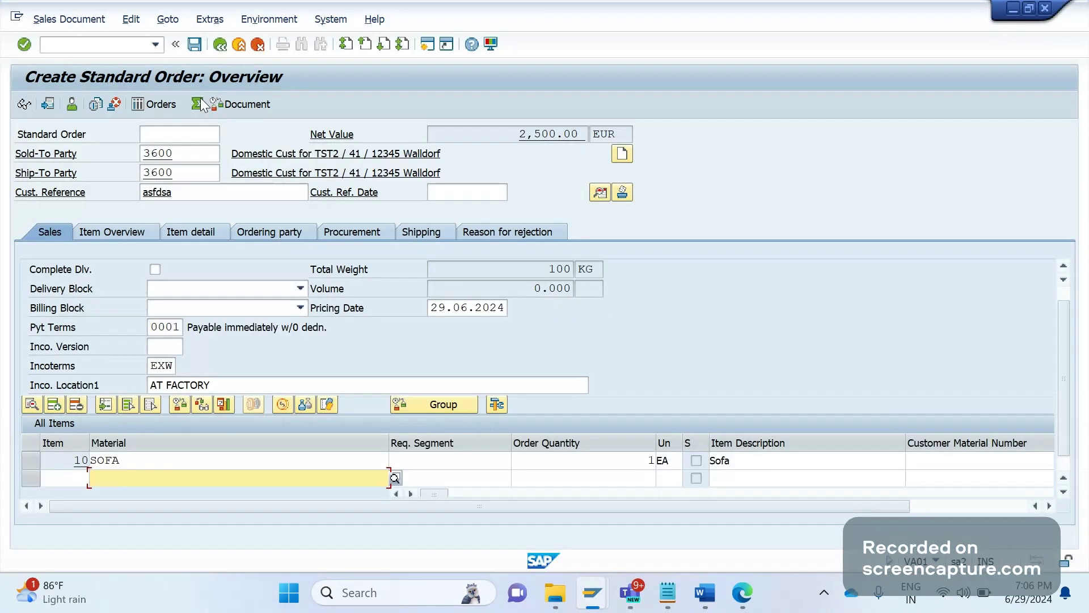
{"action": "left_click", "coordinate": [196, 46]}
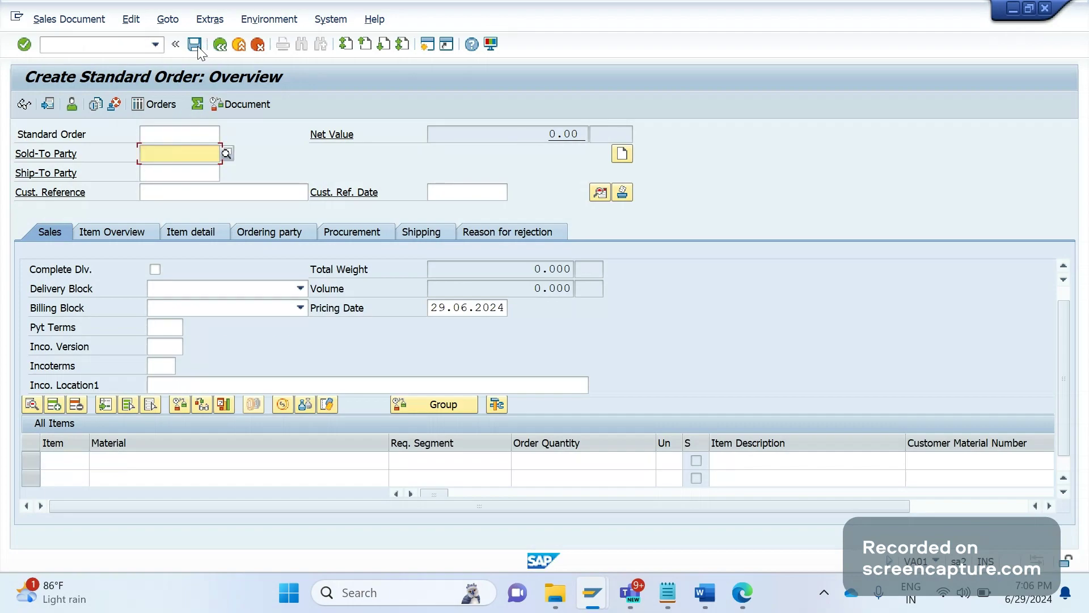
Step: Display the newly saved standard order, switch it to change mode, and examine its header output
{"action": "left_click", "coordinate": [100, 17]}
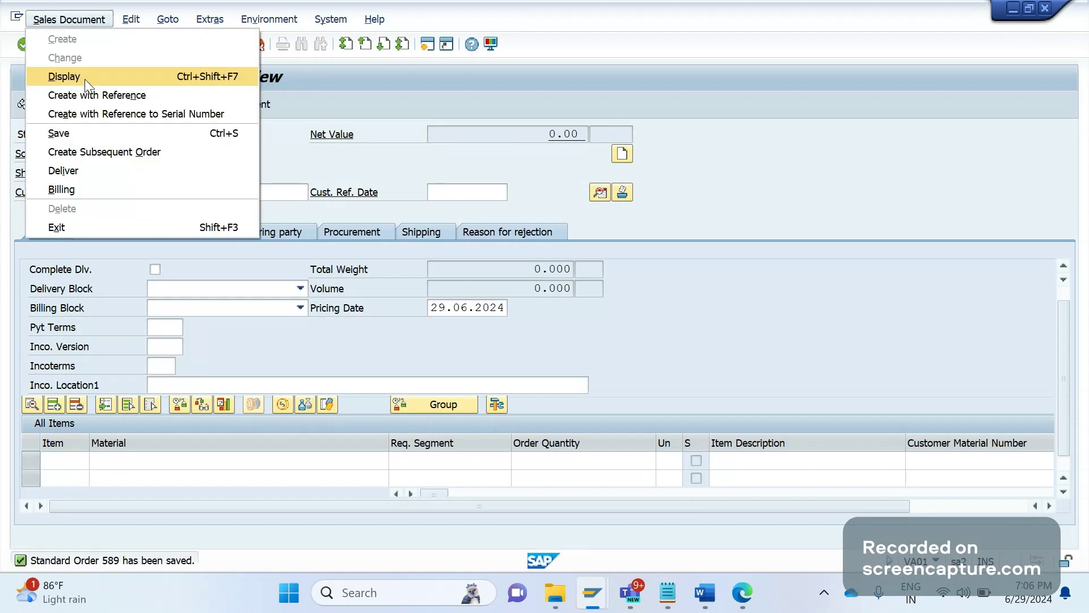
{"action": "left_click", "coordinate": [85, 80]}
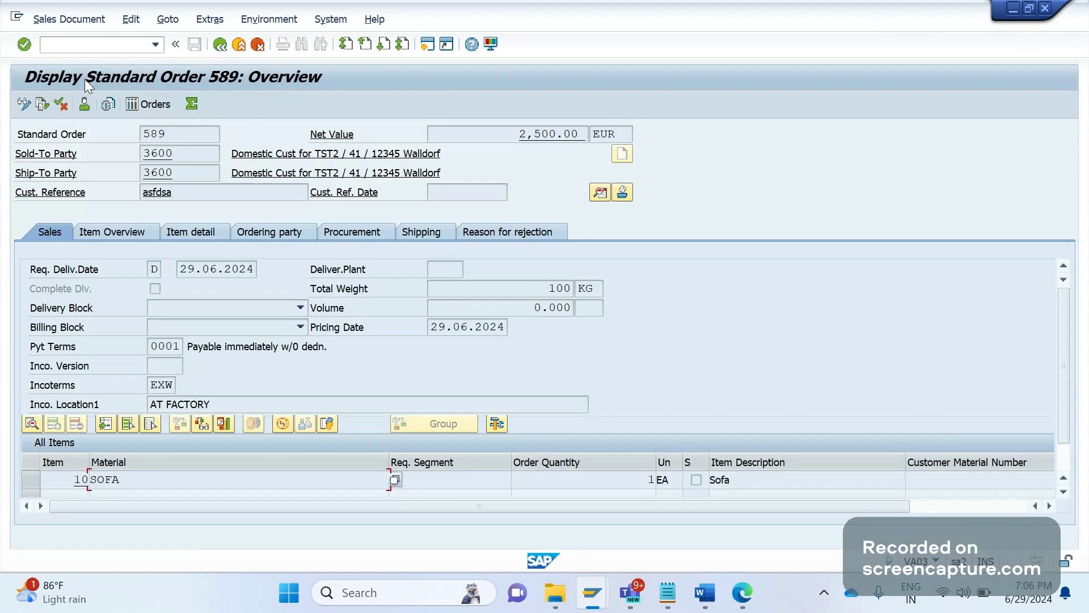
{"action": "left_click", "coordinate": [79, 18]}
{"action": "left_click", "coordinate": [79, 38]}
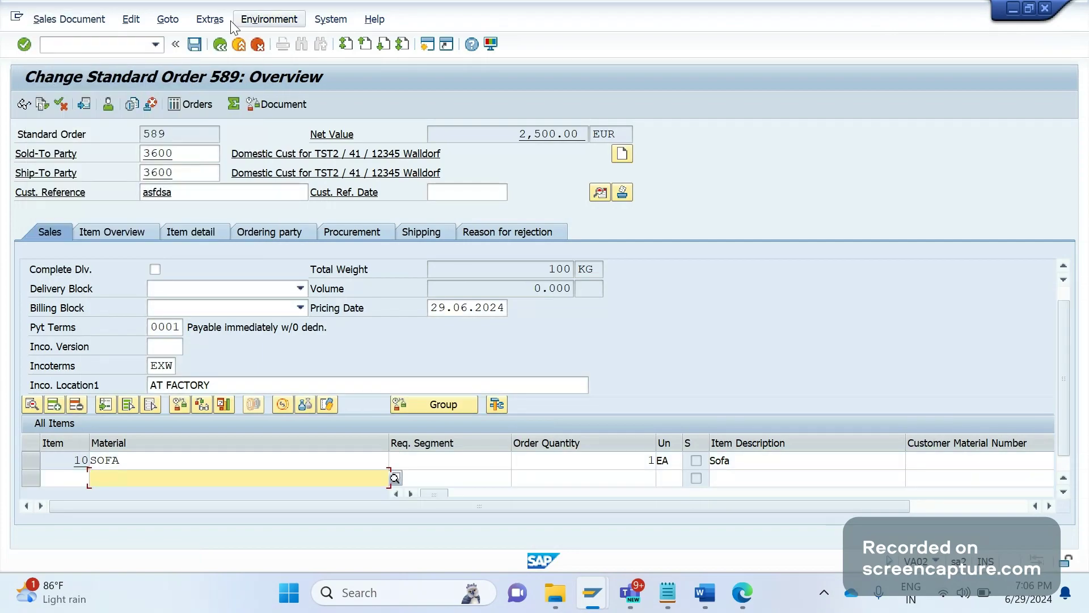
{"action": "left_click", "coordinate": [229, 20]}
{"action": "mouse_move", "coordinate": [364, 193]}
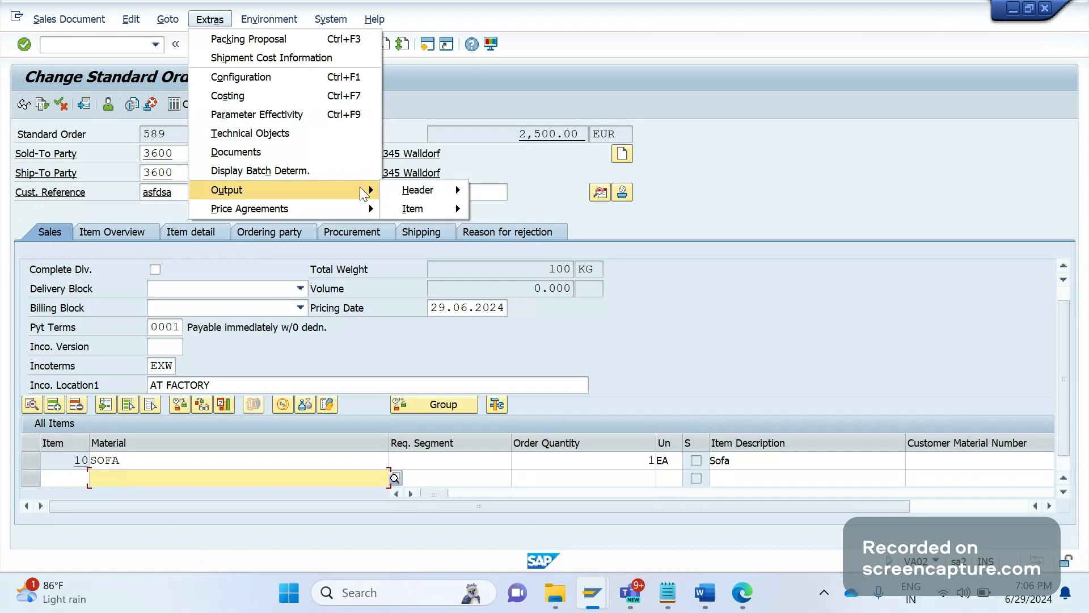
{"action": "mouse_move", "coordinate": [438, 195]}
{"action": "left_click", "coordinate": [450, 340]}
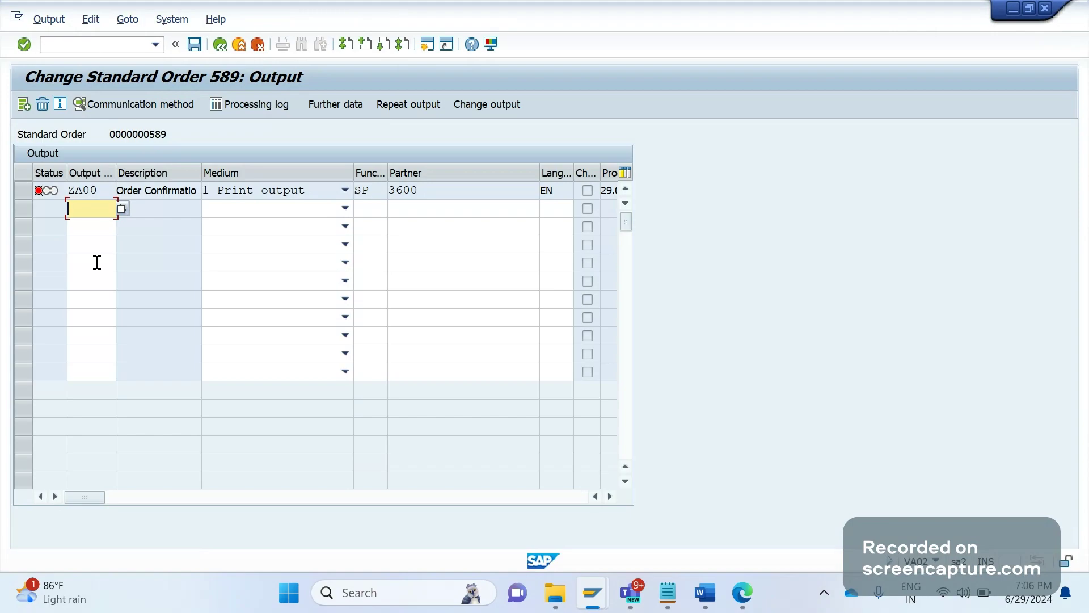
{"action": "left_click", "coordinate": [187, 261]}
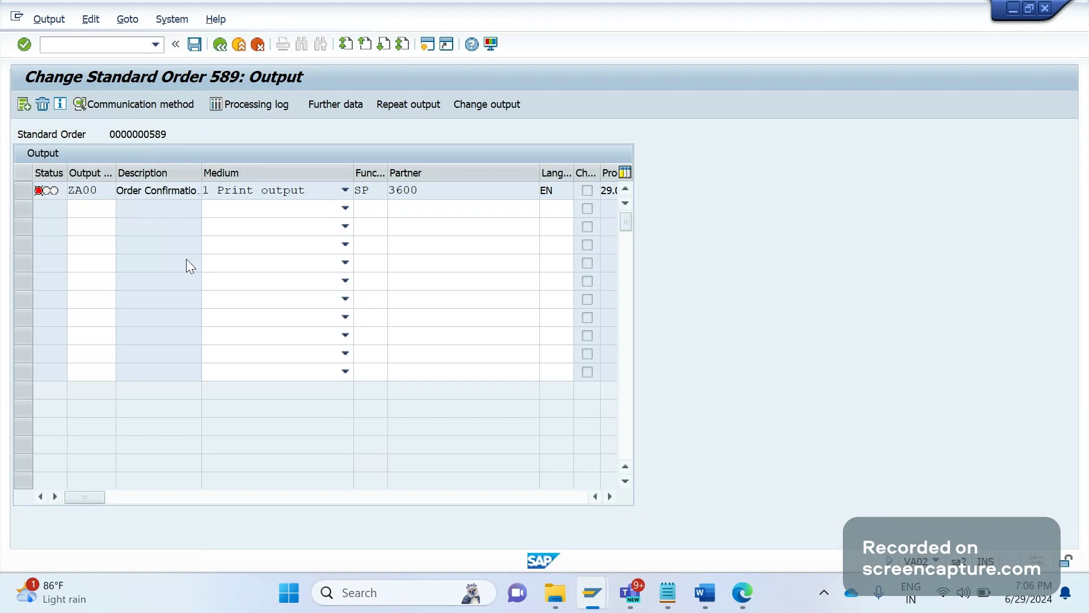
Step: Leave the output list, save the new order, and reopen it with its header output for editing
{"action": "key", "text": "F3"}
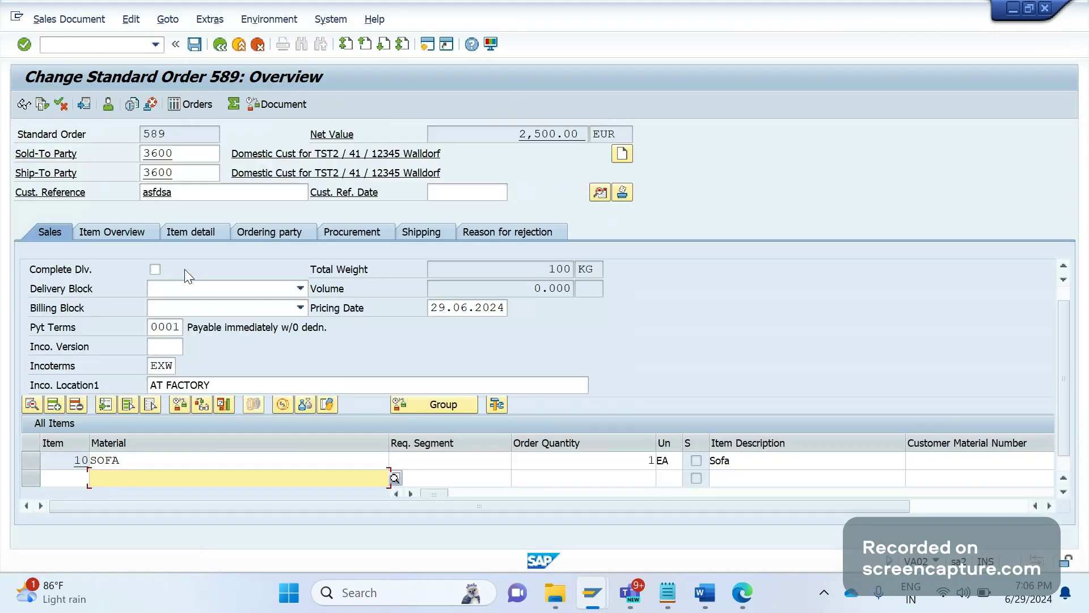
{"action": "left_click", "coordinate": [195, 45]}
{"action": "key", "text": "Return"}
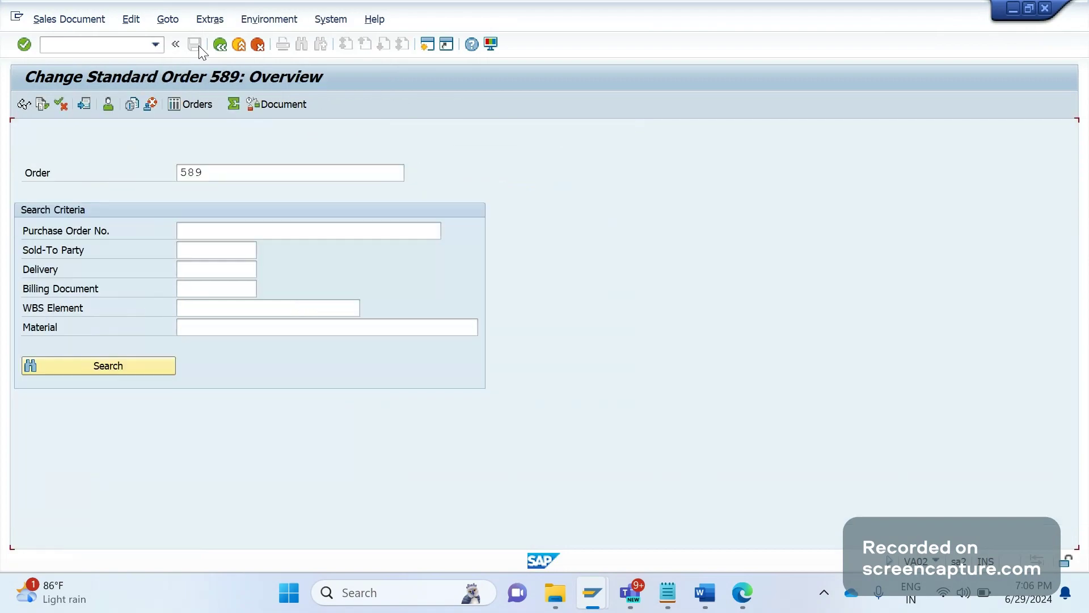
{"action": "left_click", "coordinate": [211, 20]}
{"action": "mouse_move", "coordinate": [351, 195]}
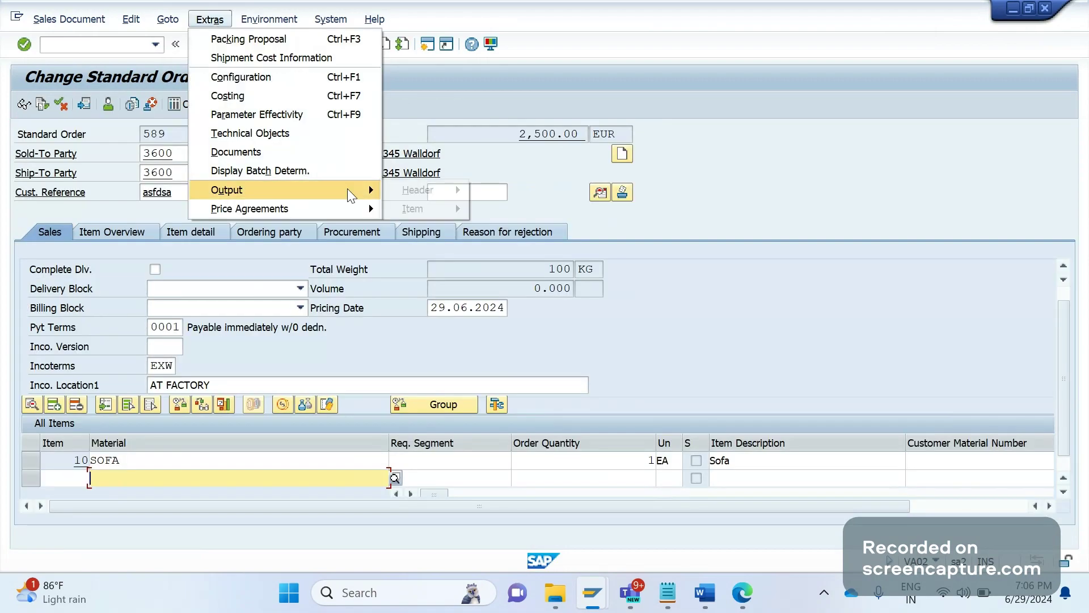
{"action": "mouse_move", "coordinate": [423, 191]}
{"action": "left_click", "coordinate": [477, 191]}
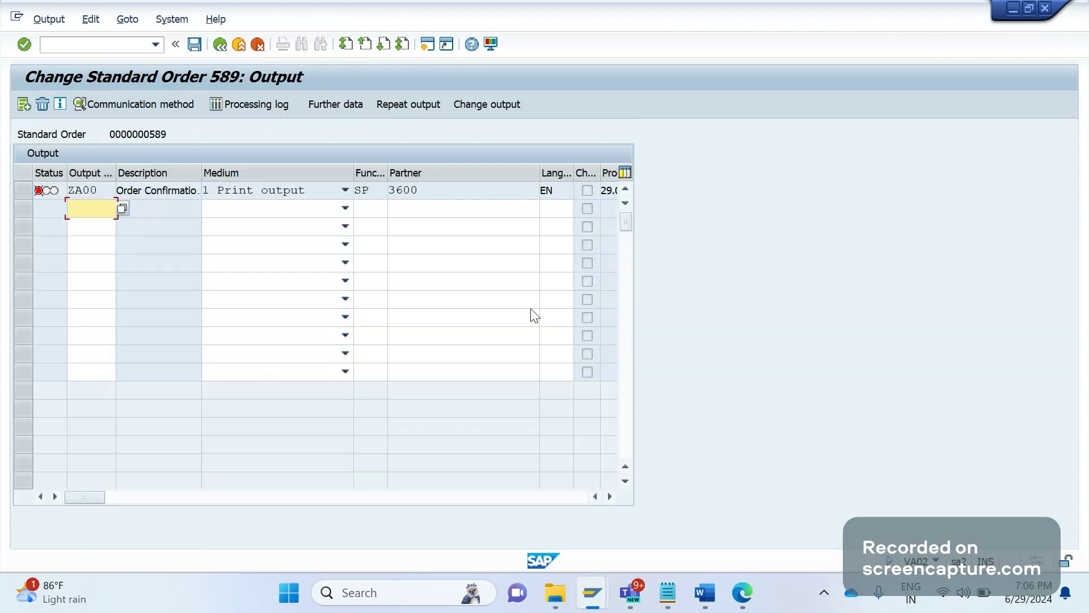
Step: Leave the order's output list, enable Multiple issuing for output type ZA00, and save the output type
{"action": "left_click", "coordinate": [219, 44]}
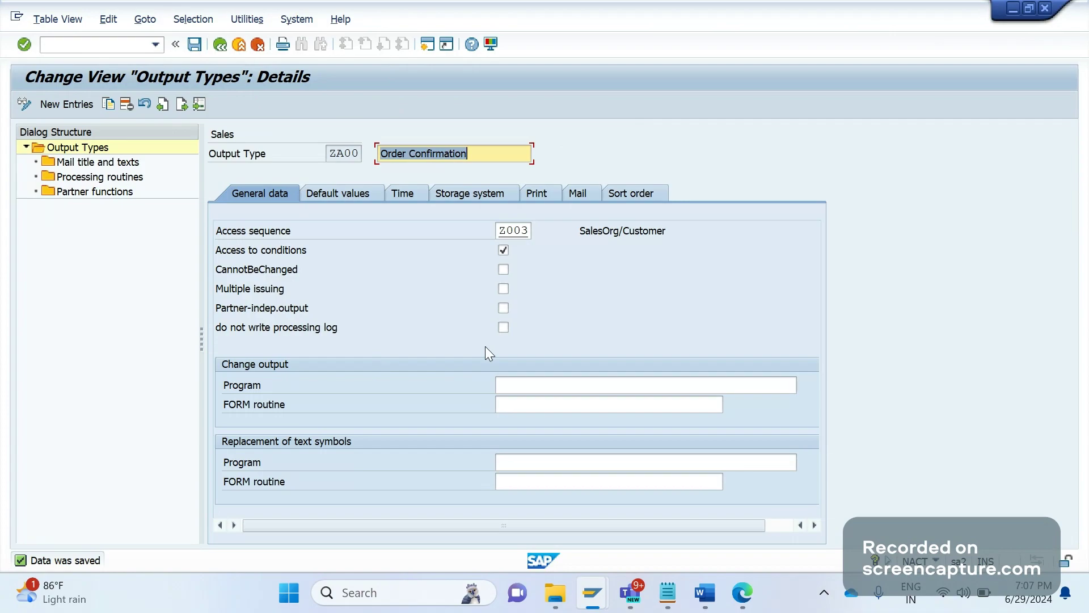
{"action": "left_click", "coordinate": [503, 289]}
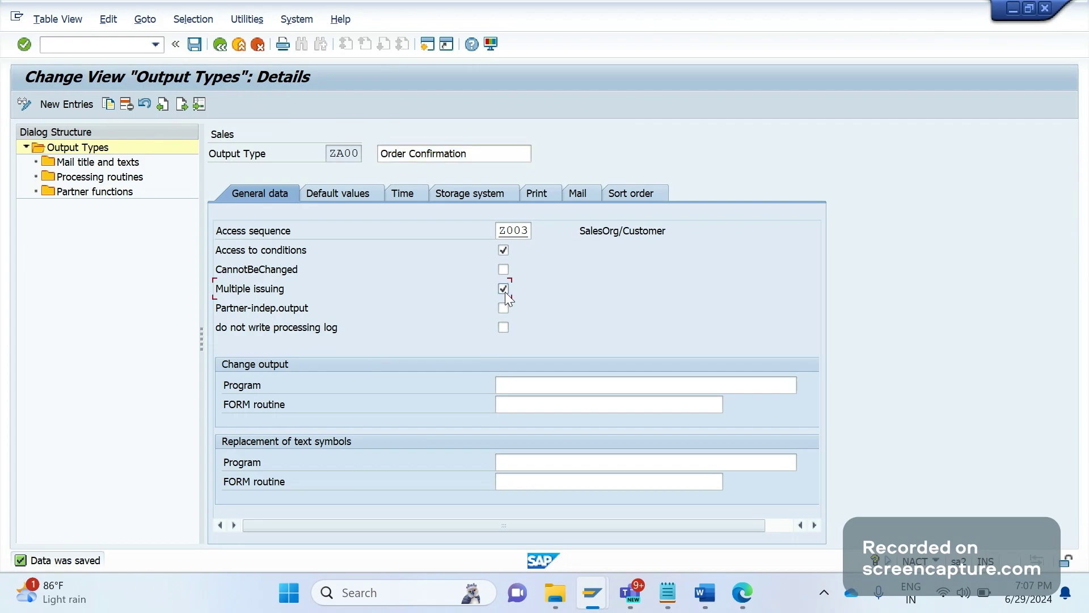
{"action": "left_click", "coordinate": [196, 46]}
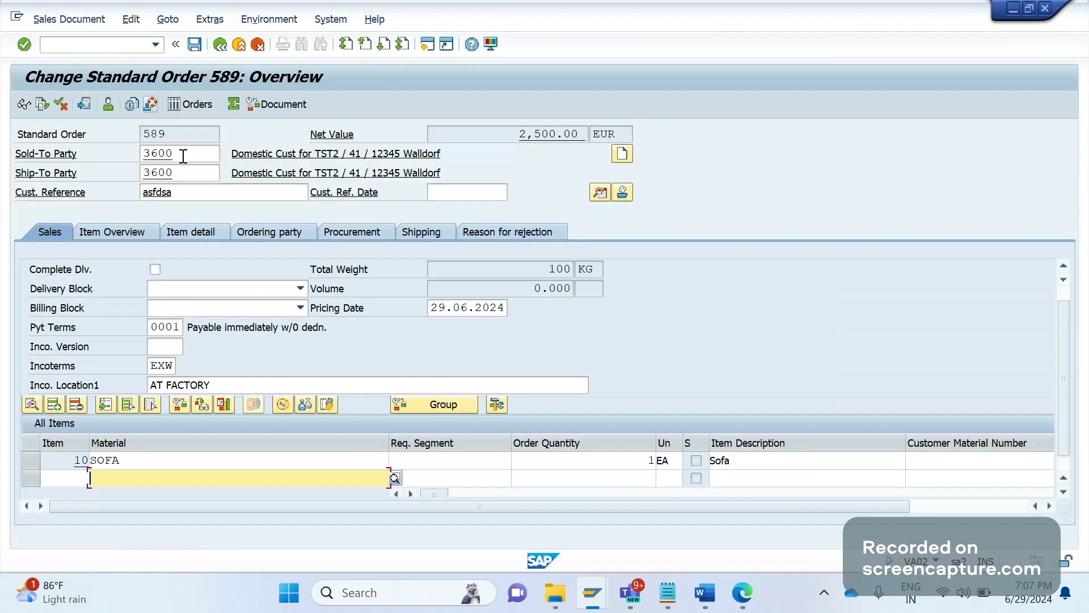
Step: Restart the sales order change transaction, reopen the same standard order, and open its header output for editing
{"action": "left_click", "coordinate": [121, 48]}
{"action": "type", "text": "/"}
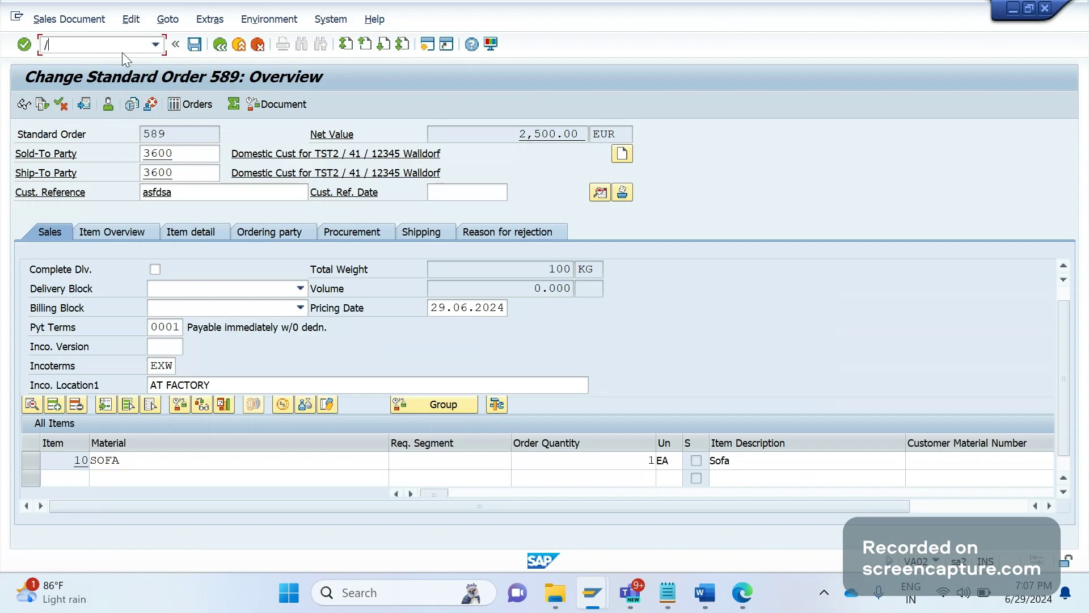
{"action": "key", "text": "Return"}
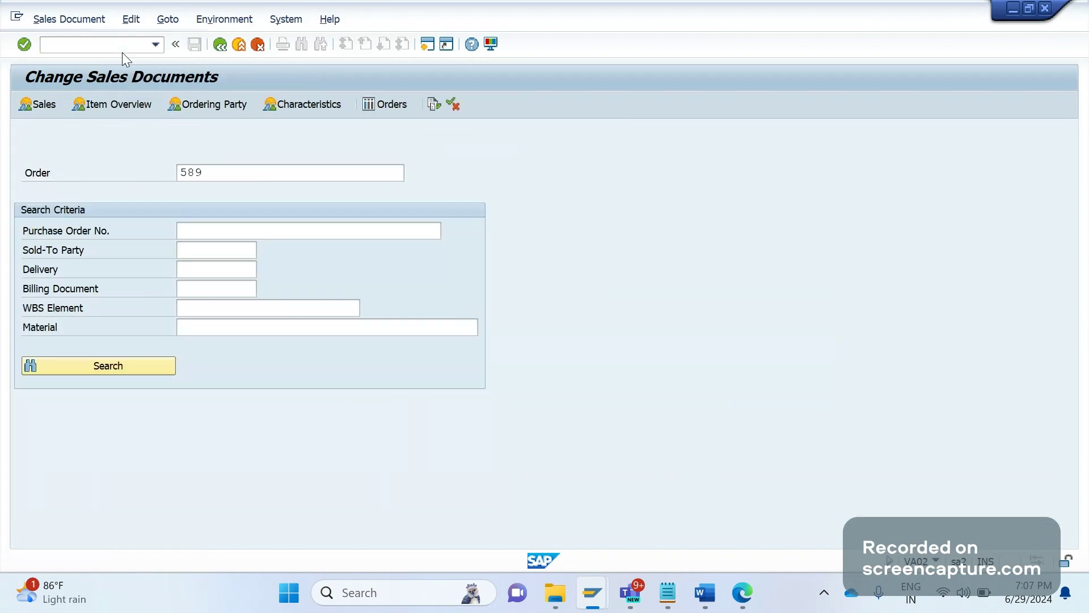
{"action": "key", "text": "Return"}
{"action": "left_click", "coordinate": [209, 18]}
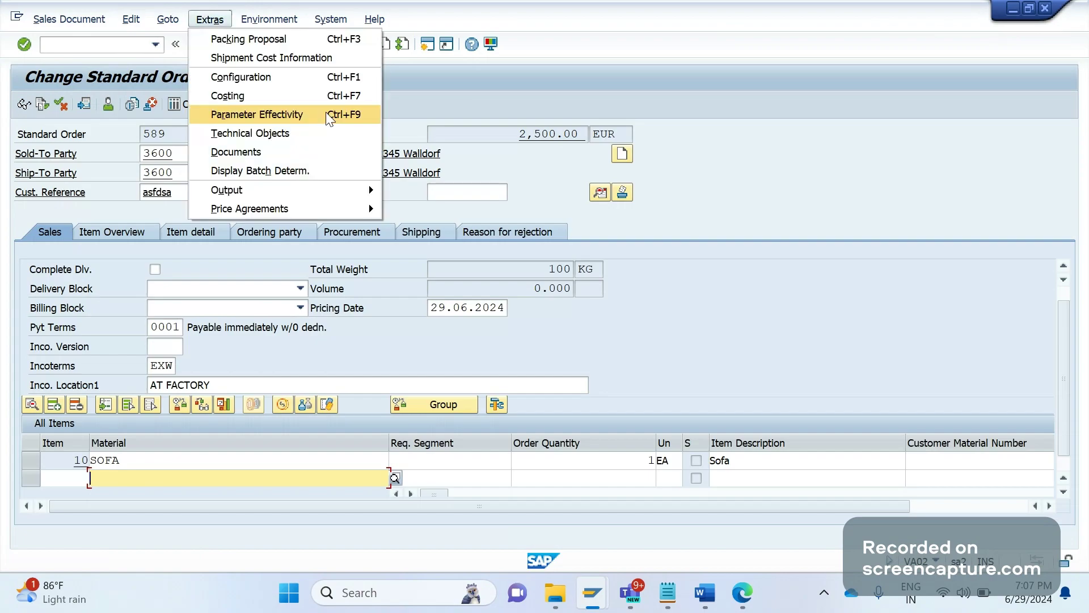
{"action": "mouse_move", "coordinate": [350, 184]}
{"action": "mouse_move", "coordinate": [464, 189]}
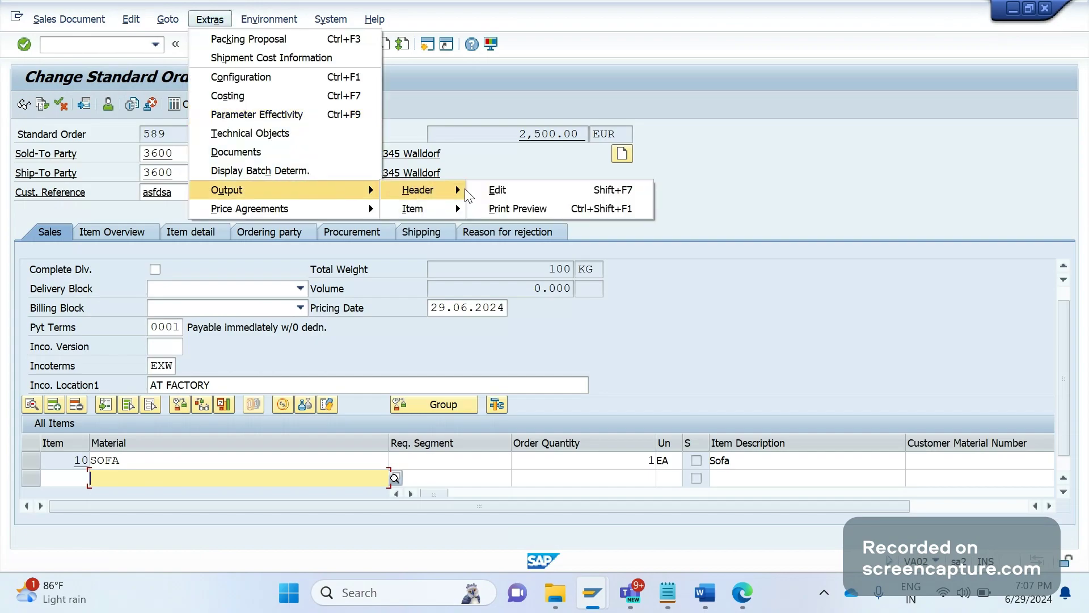
{"action": "left_click", "coordinate": [498, 190]}
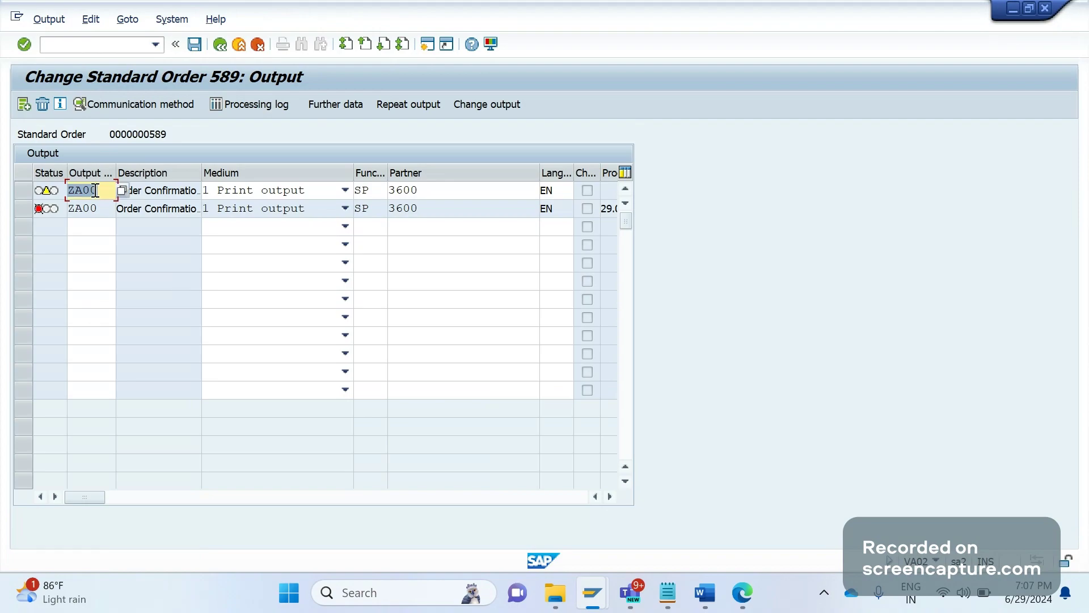
Step: Save the order with its additional ZA00 output and reopen its header output for editing
{"action": "left_click", "coordinate": [194, 56]}
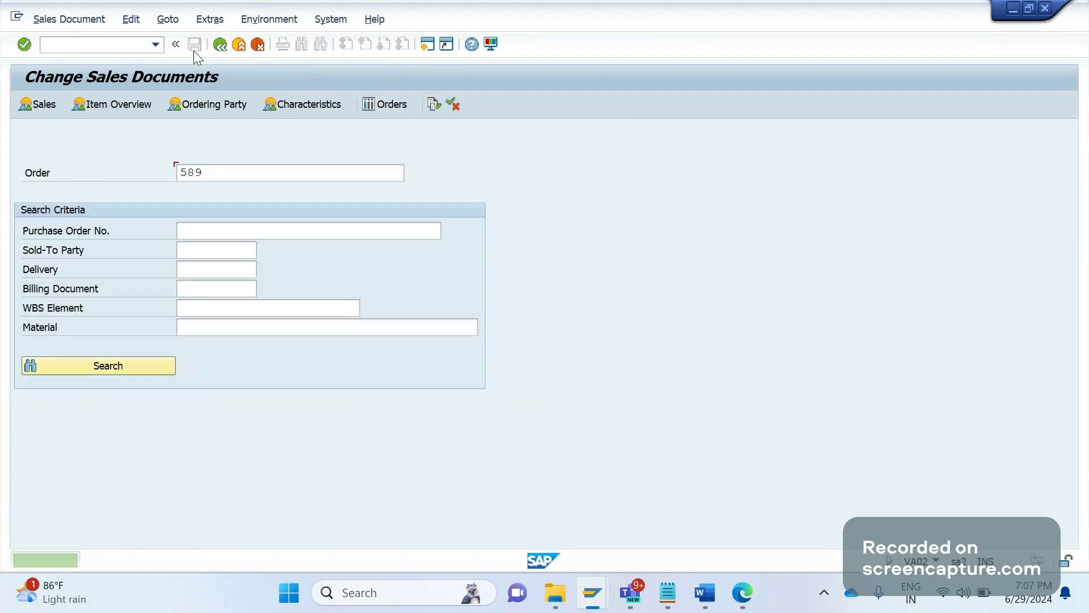
{"action": "key", "text": "Return"}
{"action": "left_click", "coordinate": [269, 19]}
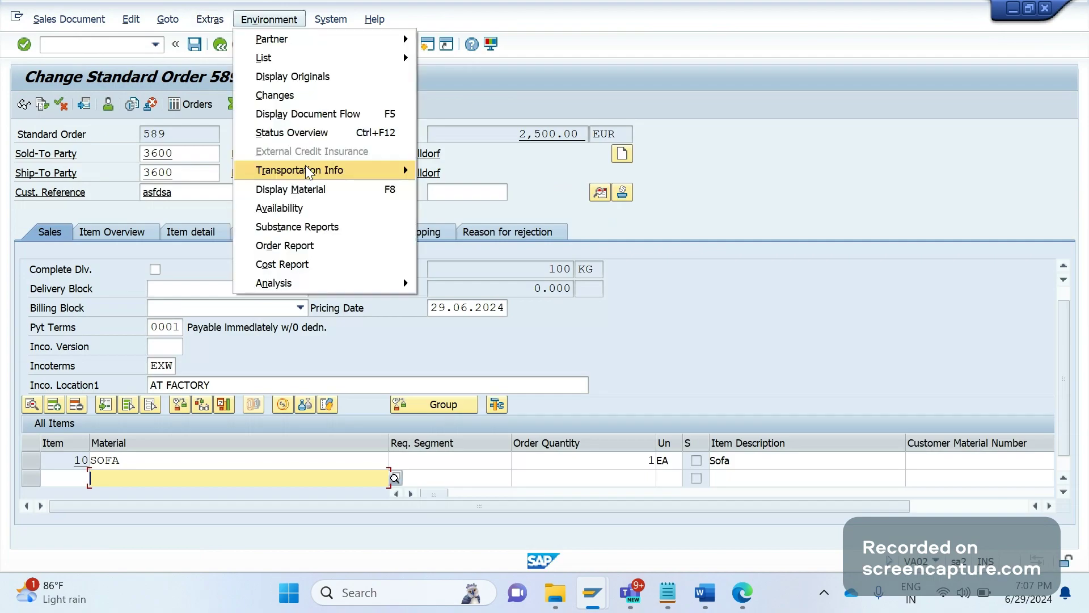
{"action": "key", "text": "Left"}
{"action": "mouse_move", "coordinate": [357, 192]}
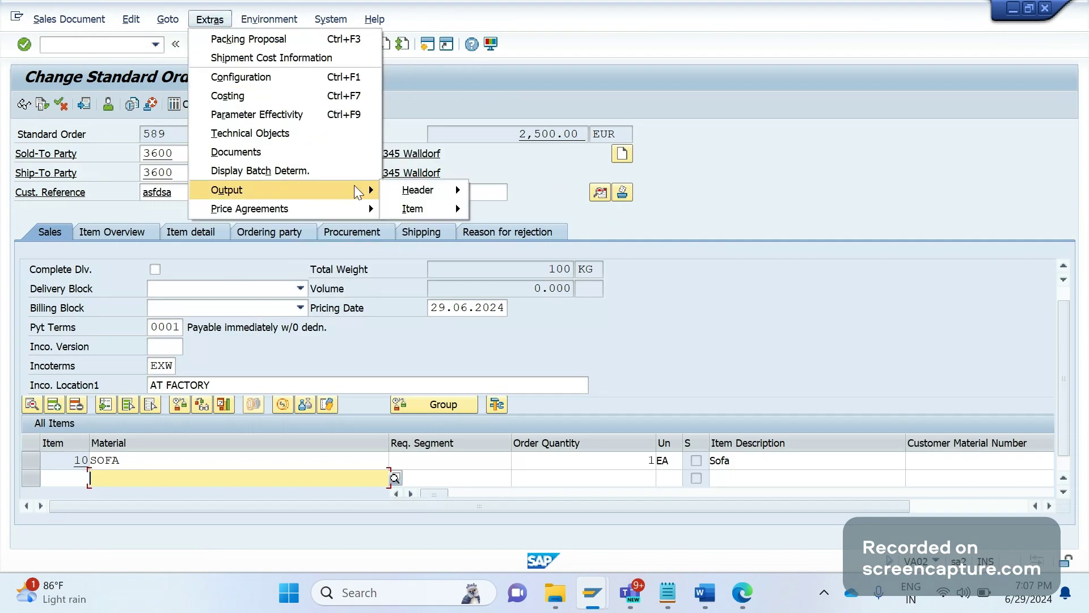
{"action": "mouse_move", "coordinate": [454, 192]}
{"action": "left_click", "coordinate": [472, 190]}
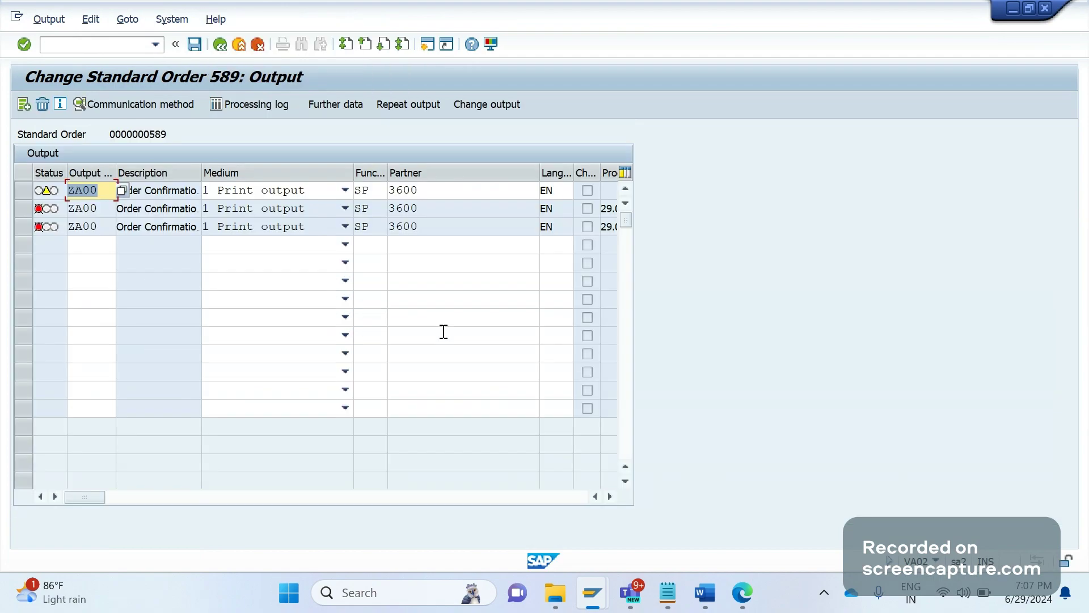
Step: Select the first two ZA00 output rows, save the order again, and return to editing its header output
{"action": "left_click", "coordinate": [25, 214]}
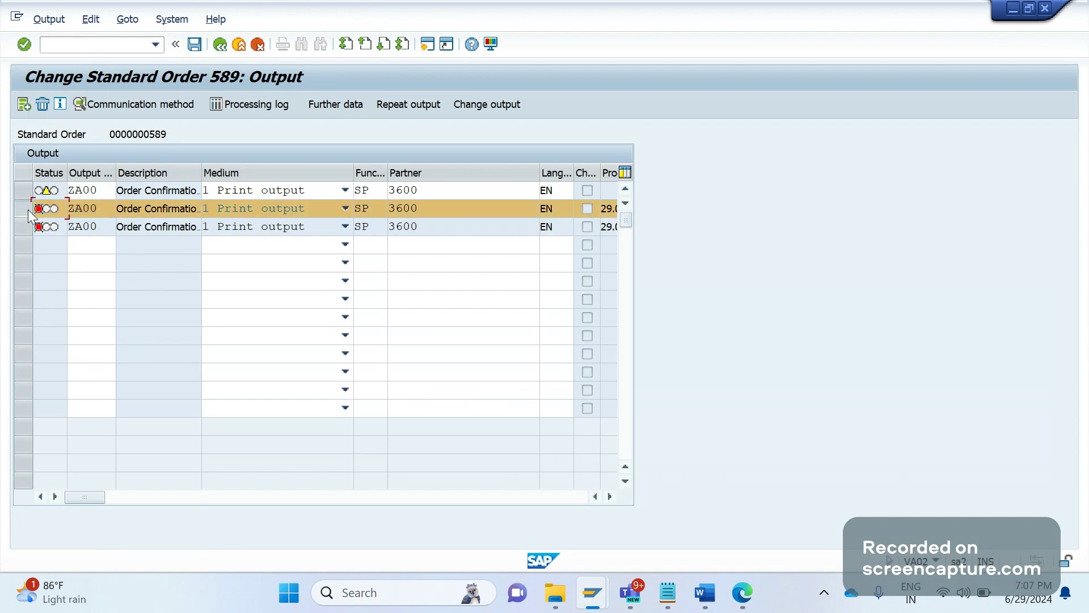
{"action": "left_click", "coordinate": [28, 193], "text": "ctrl"}
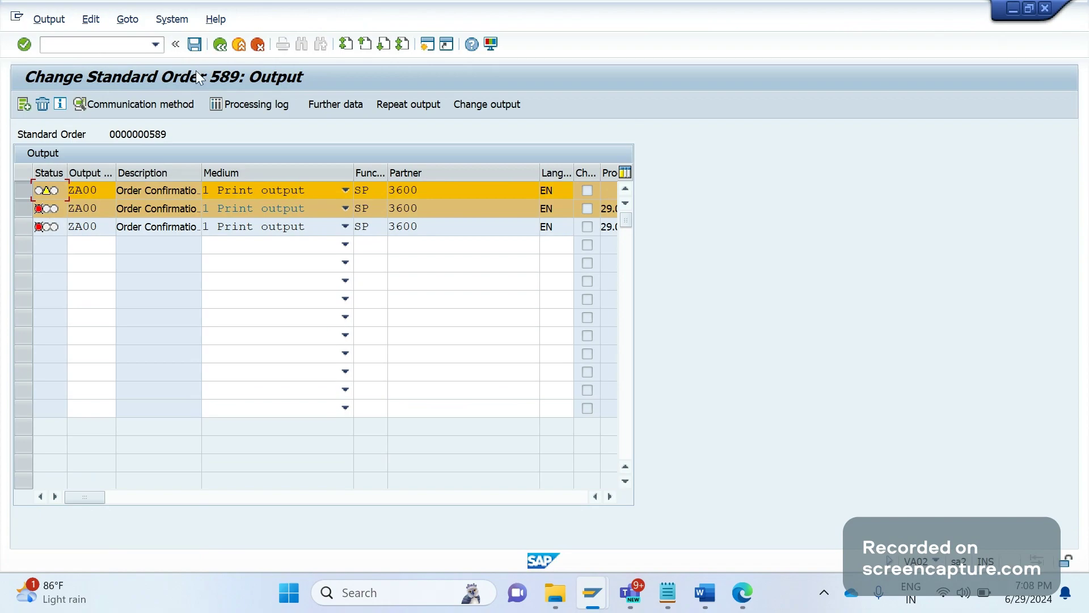
{"action": "left_click", "coordinate": [195, 45]}
{"action": "key", "text": "Return"}
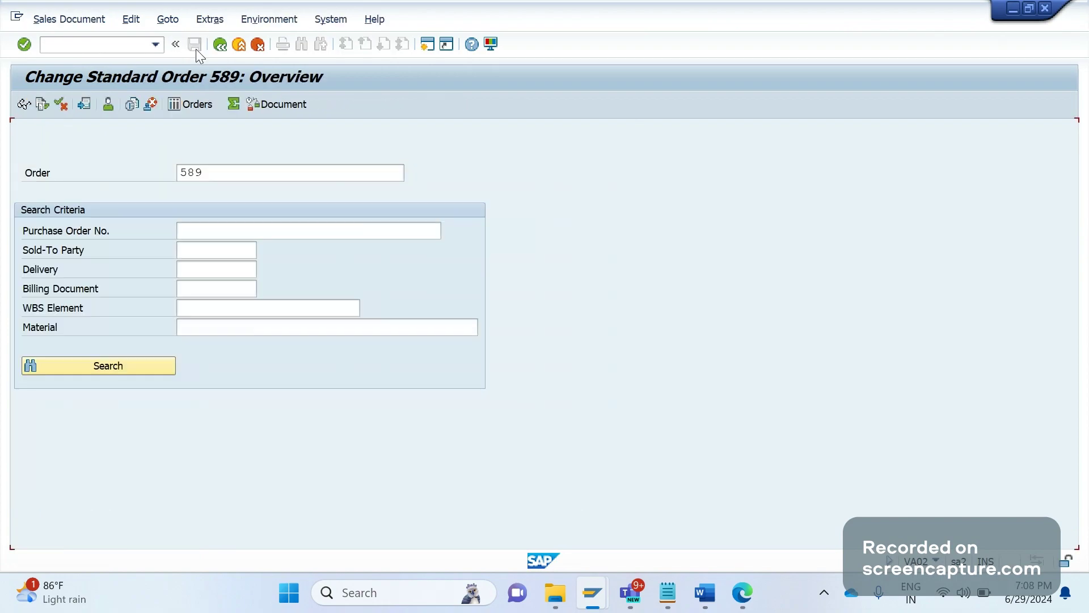
{"action": "left_click", "coordinate": [209, 20]}
{"action": "mouse_move", "coordinate": [364, 192]}
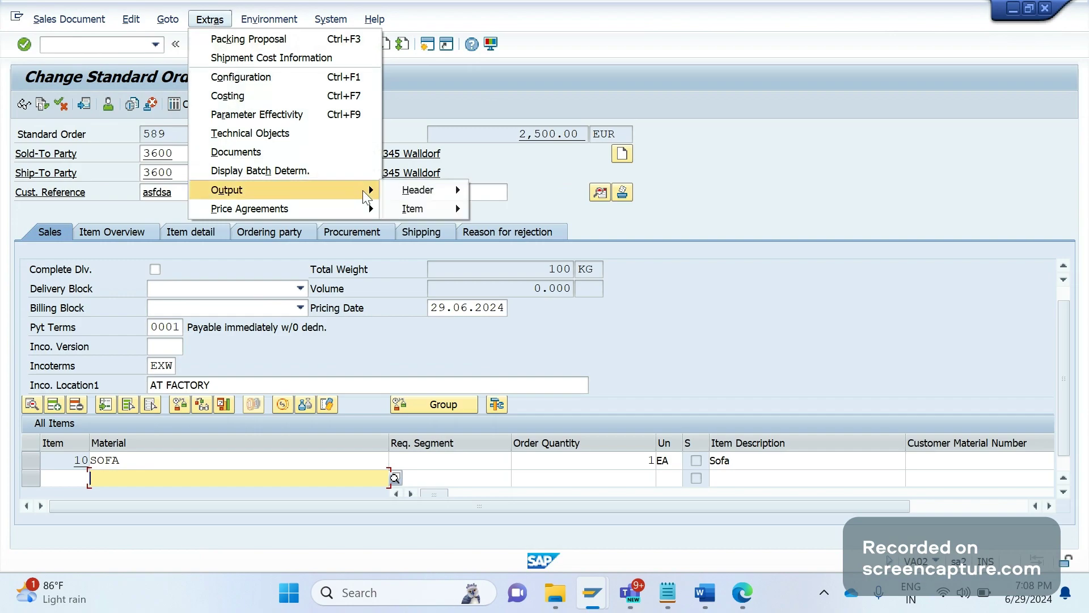
{"action": "mouse_move", "coordinate": [419, 190]}
{"action": "left_click", "coordinate": [484, 191]}
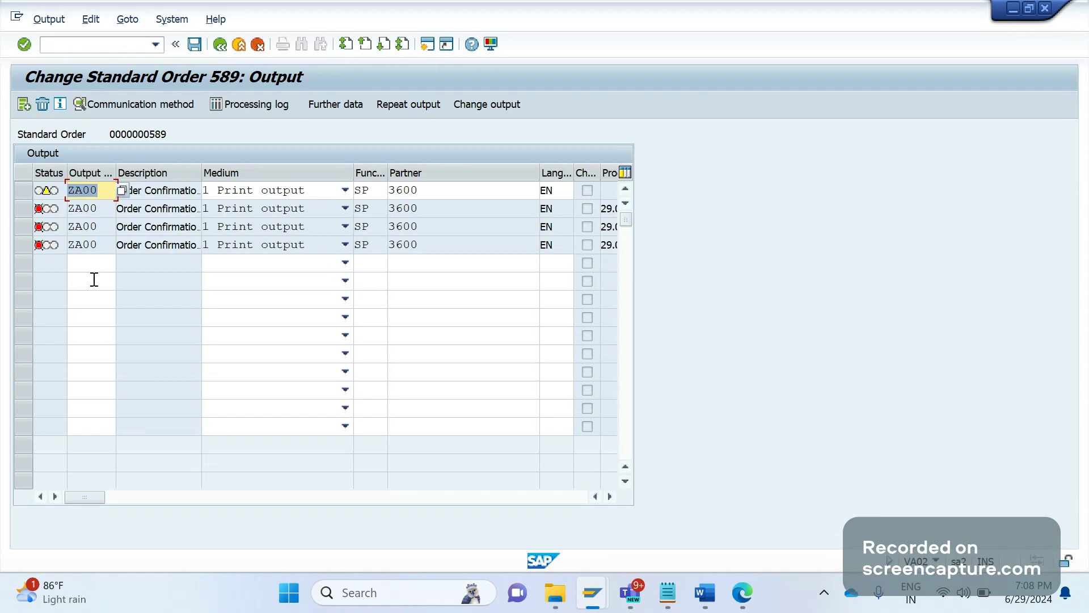
Step: Go back to the order overview without saving and bring up the header output list once more
{"action": "key", "text": "F3"}
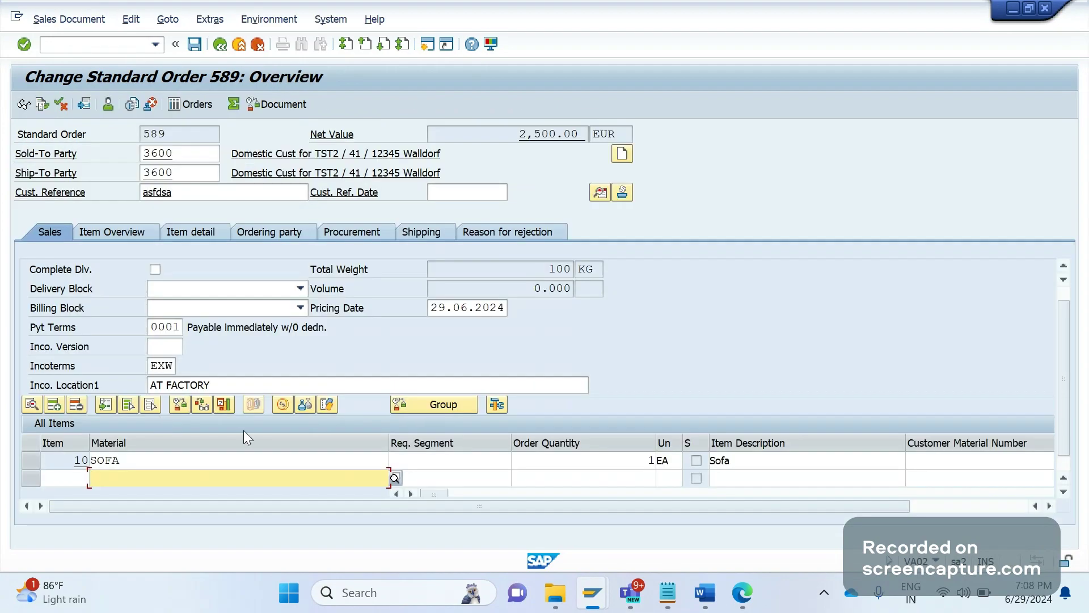
{"action": "left_click", "coordinate": [217, 19]}
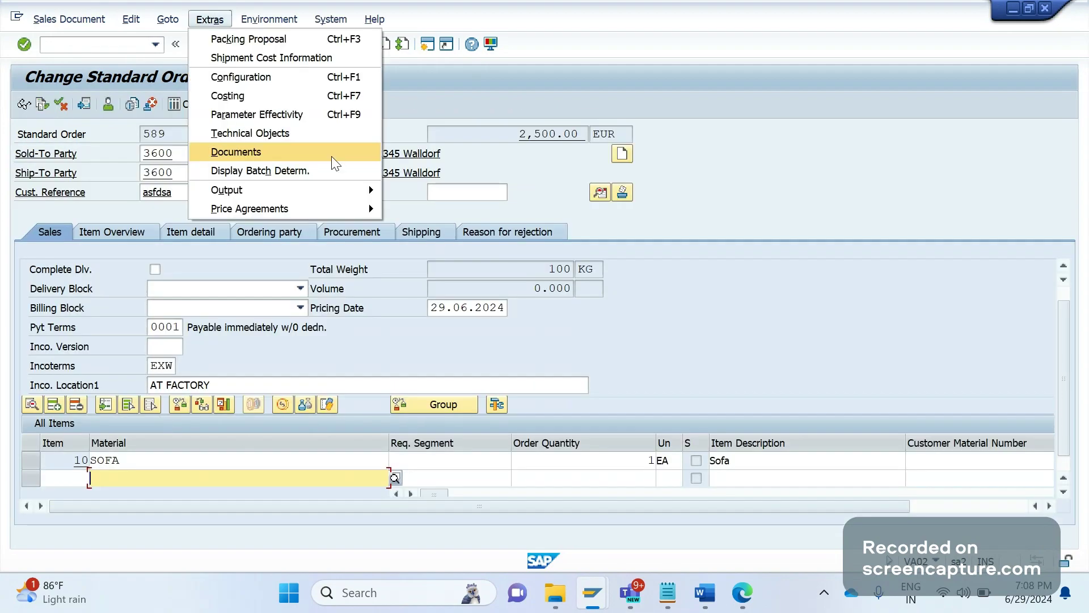
{"action": "mouse_move", "coordinate": [366, 190]}
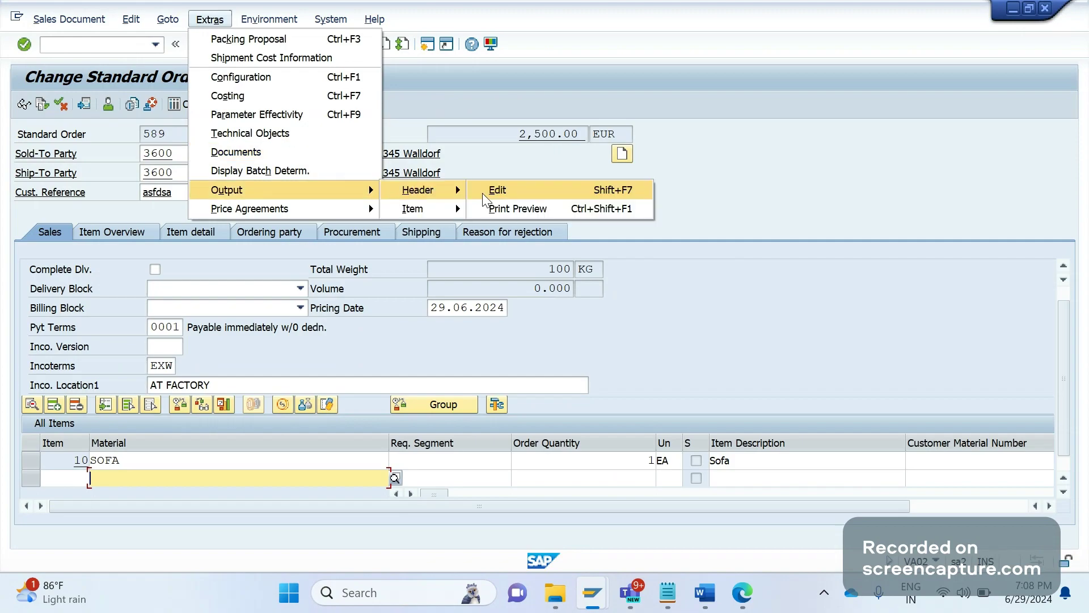
{"action": "left_click", "coordinate": [484, 191]}
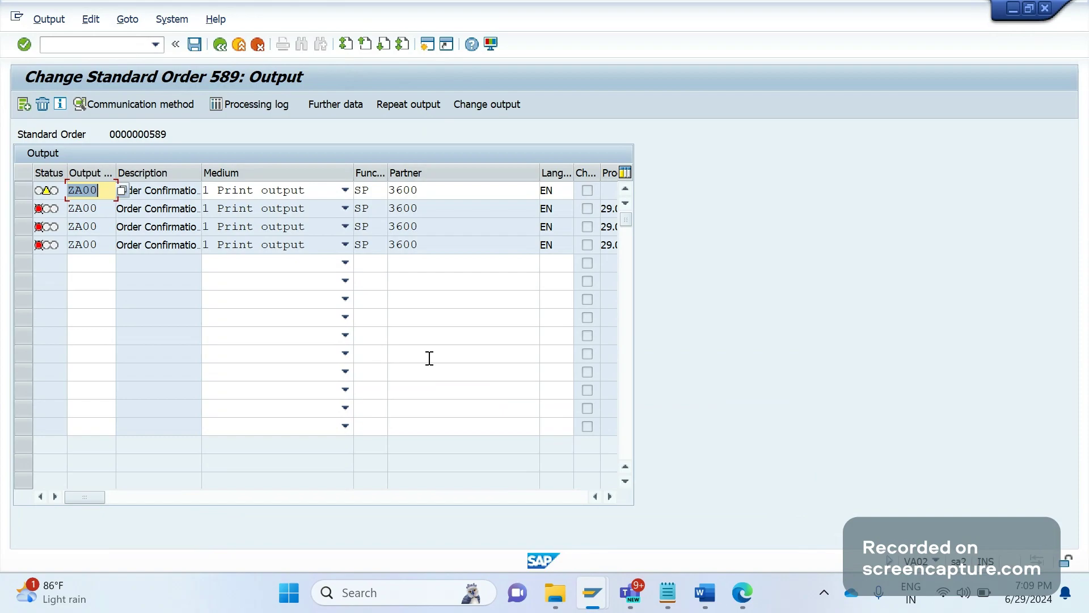
Step: Switch to output type ZA00's configuration and examine its default values, time, storage system, print, mail and sort order settings
{"action": "key", "text": "alt+Tab"}
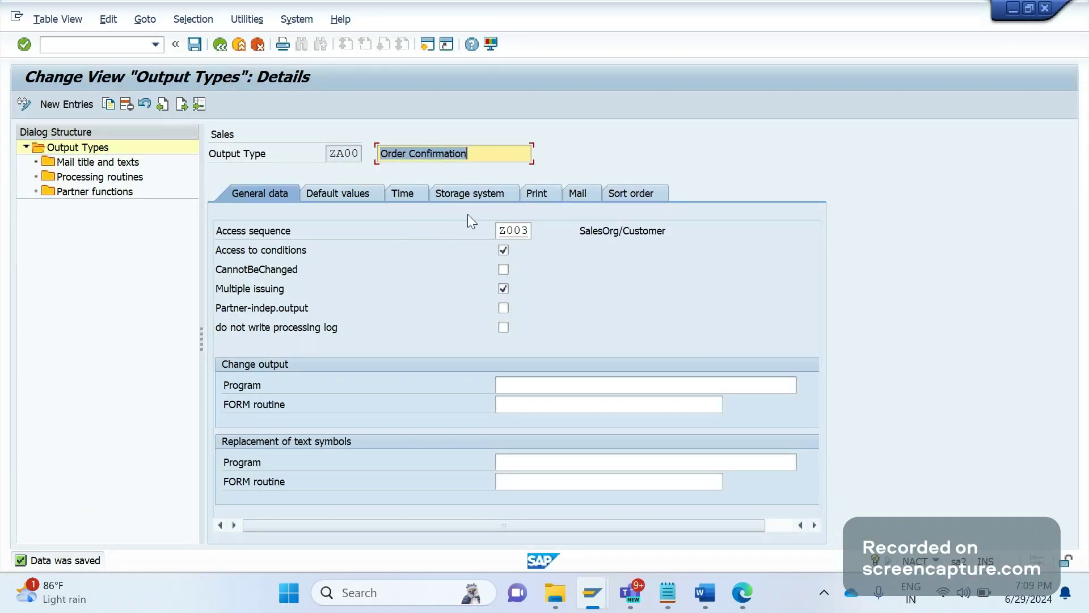
{"action": "left_click", "coordinate": [344, 194]}
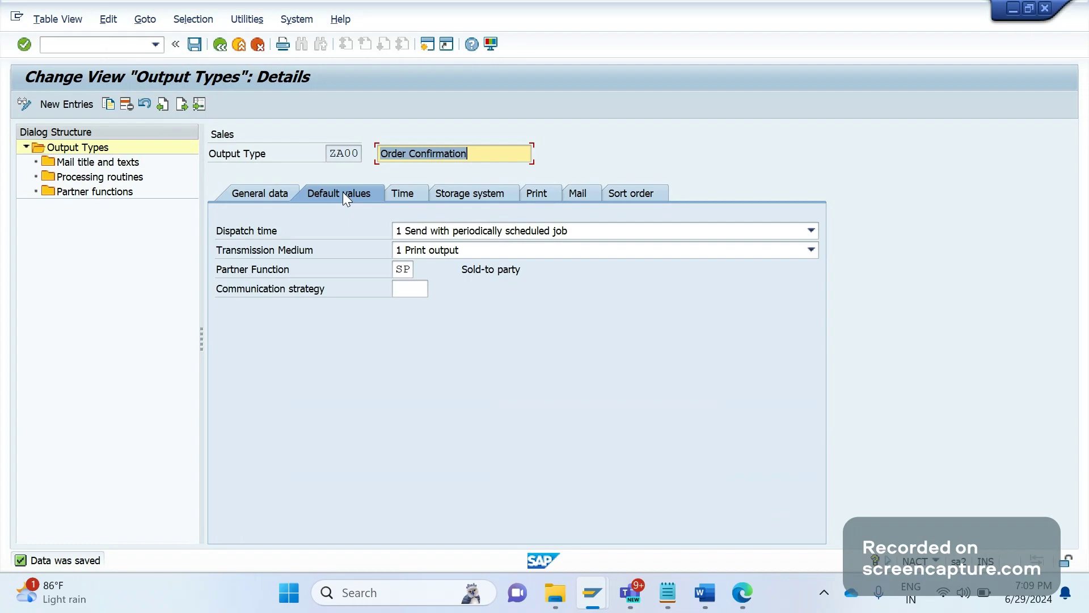
{"action": "left_click", "coordinate": [402, 195]}
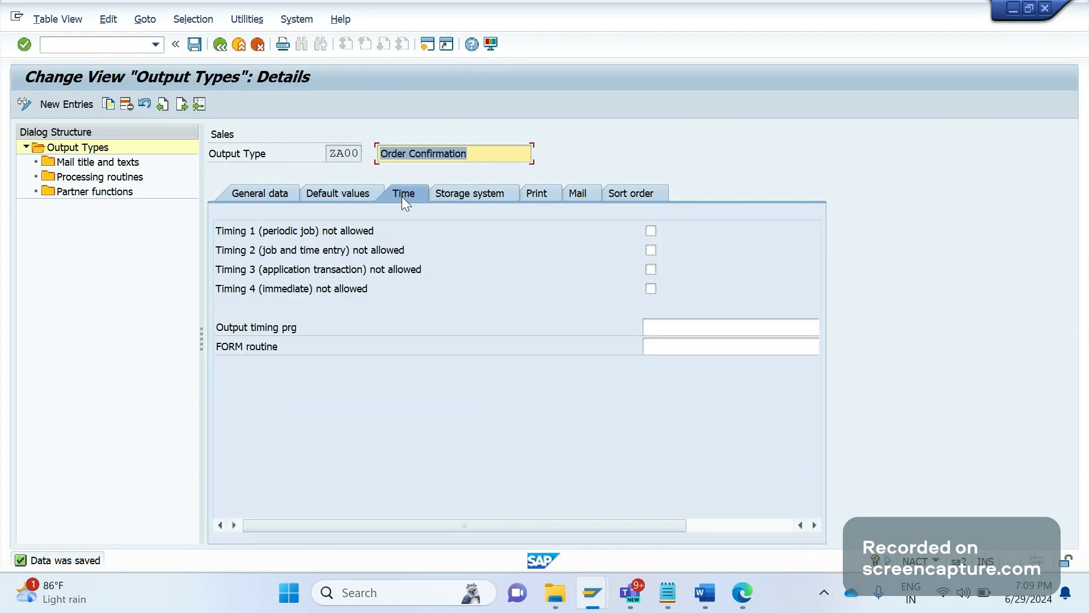
{"action": "left_click", "coordinate": [459, 195]}
{"action": "left_click", "coordinate": [535, 194]}
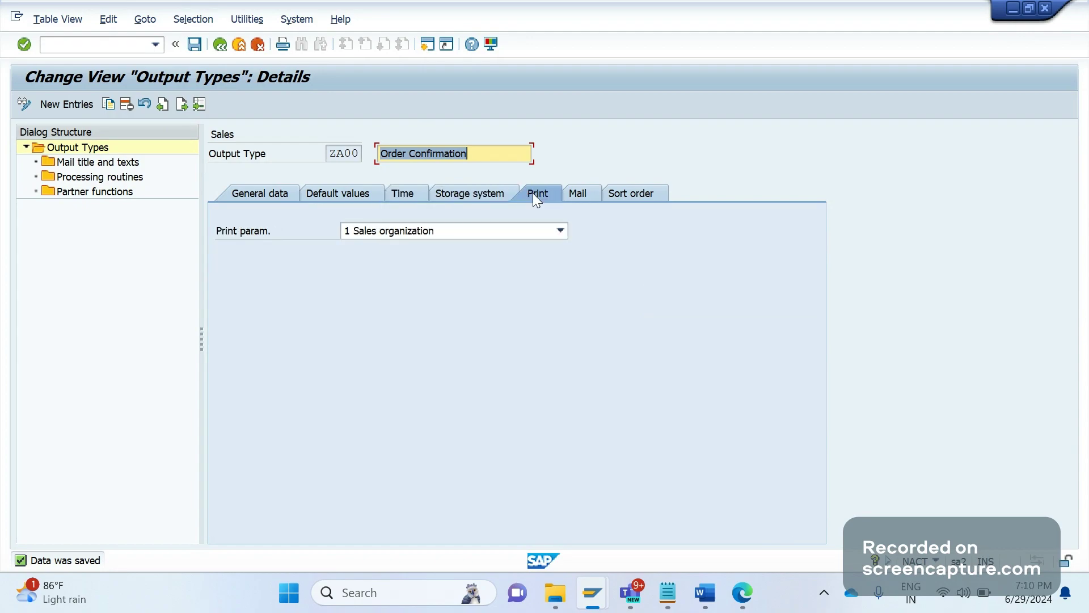
{"action": "left_click", "coordinate": [572, 194]}
{"action": "left_click", "coordinate": [597, 194]}
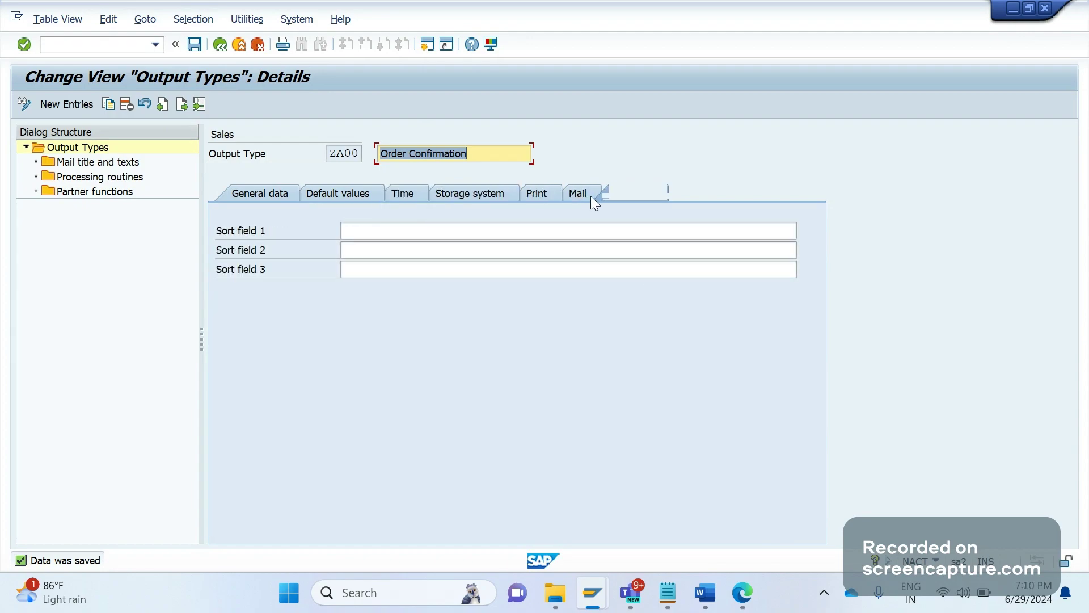
{"action": "left_click", "coordinate": [492, 190]}
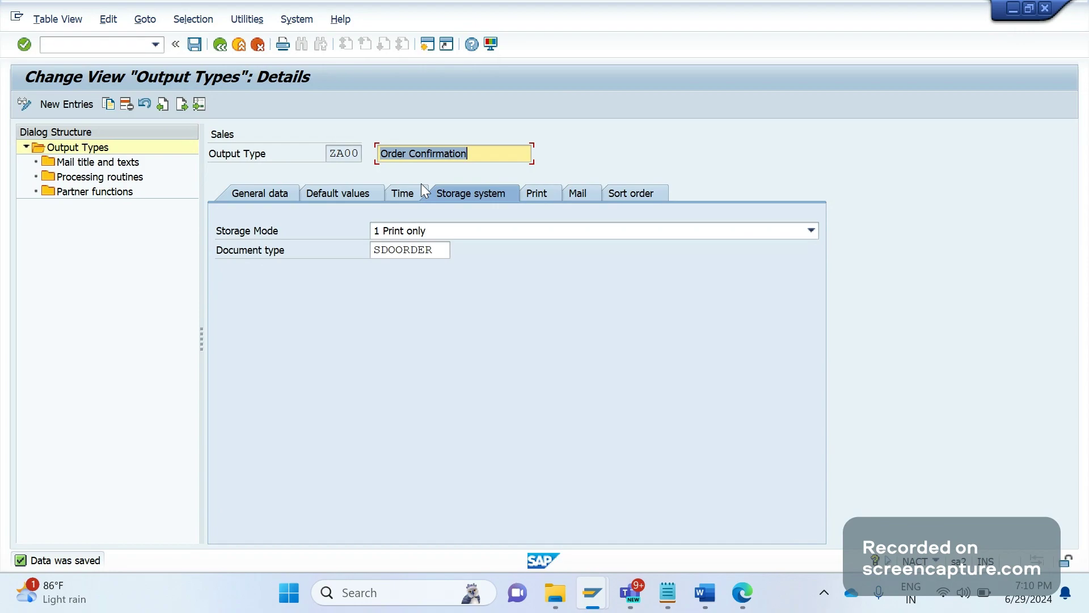
{"action": "left_click", "coordinate": [419, 190]}
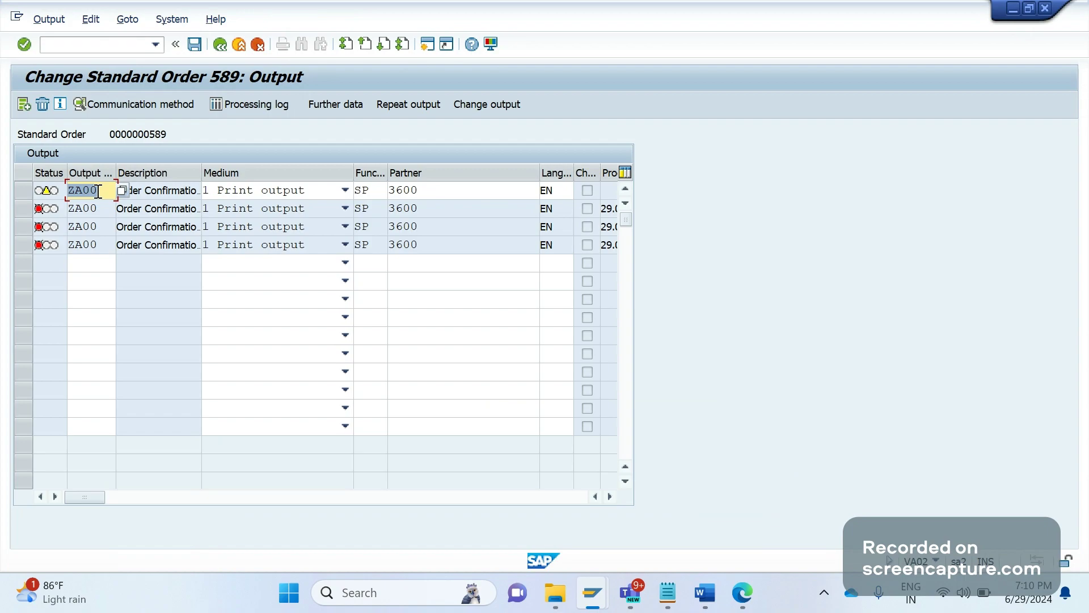
Step: Check the printing information of the order's unprocessed ZA00 output and open its further data
{"action": "double_click", "coordinate": [98, 191]}
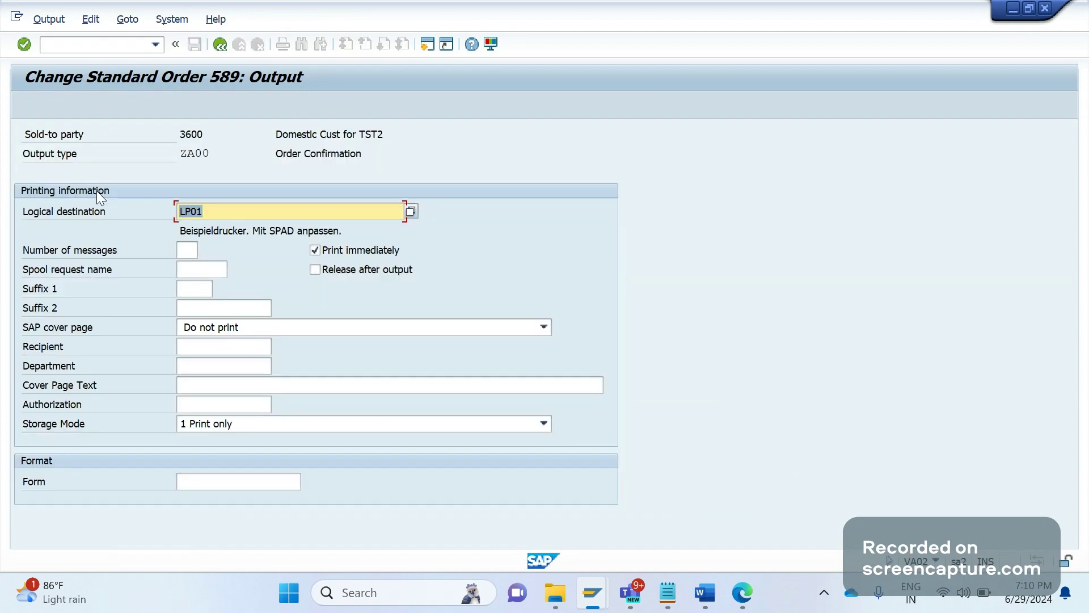
{"action": "left_click", "coordinate": [220, 45]}
{"action": "left_click", "coordinate": [47, 191]}
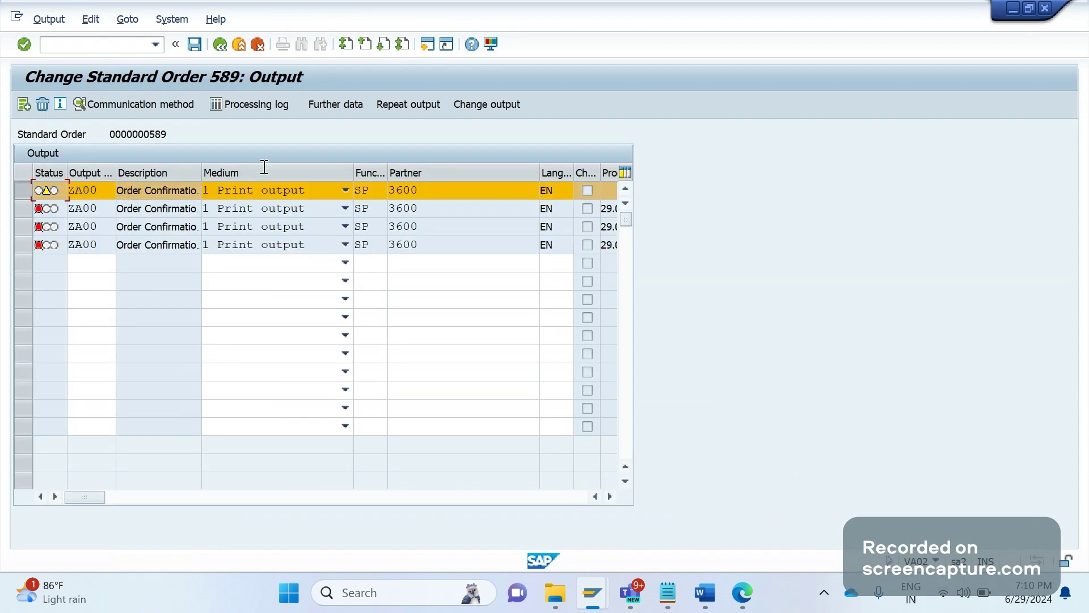
{"action": "left_click", "coordinate": [332, 108]}
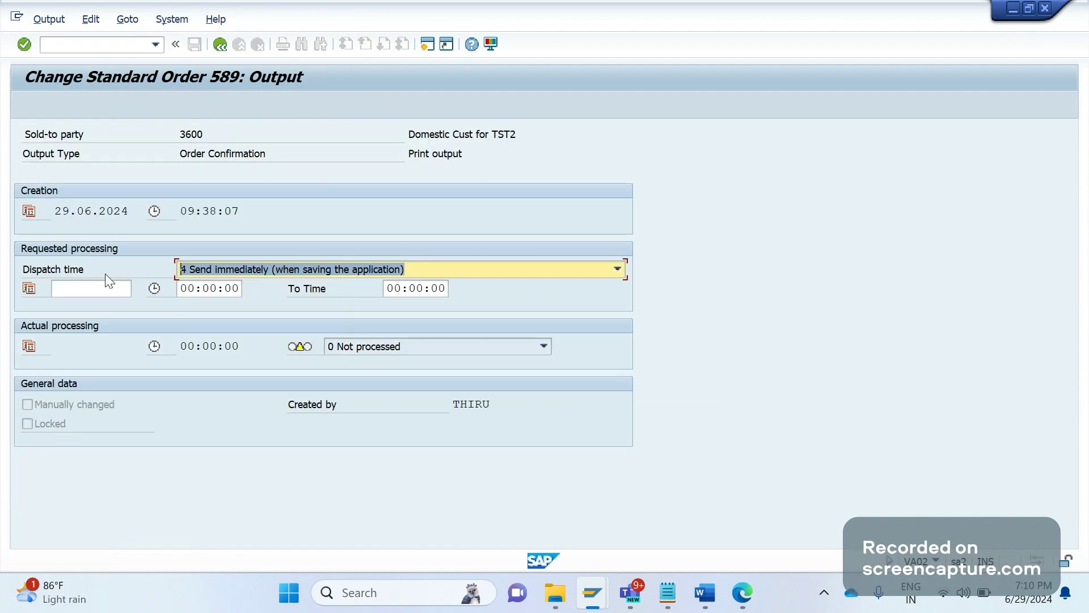
Step: Try dispatch time "1 Send with periodically scheduled job", and change it to "2 Send with job, with additional time specification"
{"action": "key", "text": "alt+Tab"}
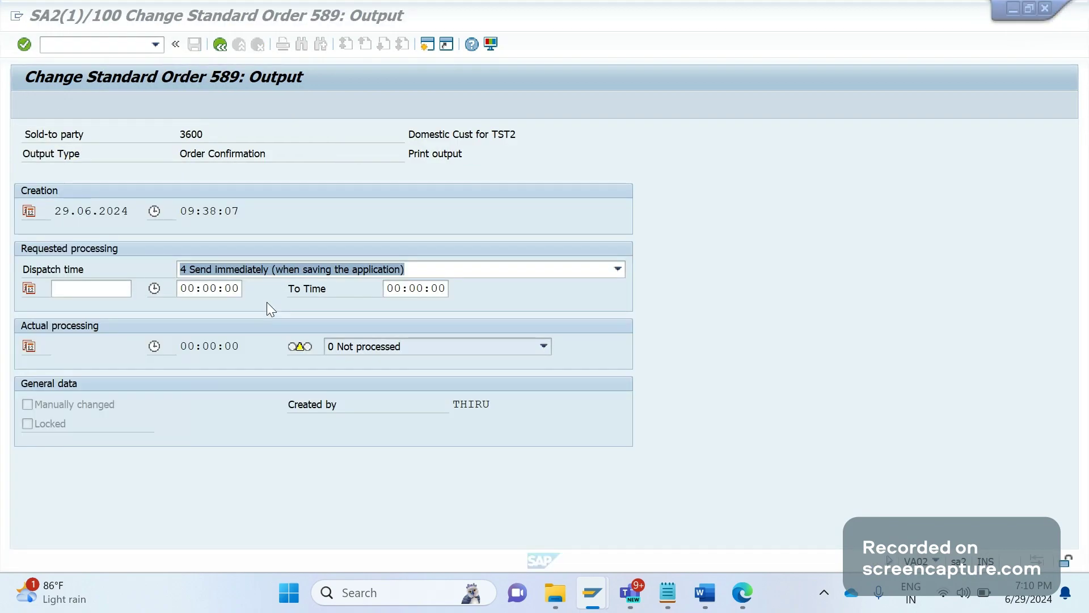
{"action": "left_click", "coordinate": [617, 269]}
{"action": "left_click", "coordinate": [536, 288]}
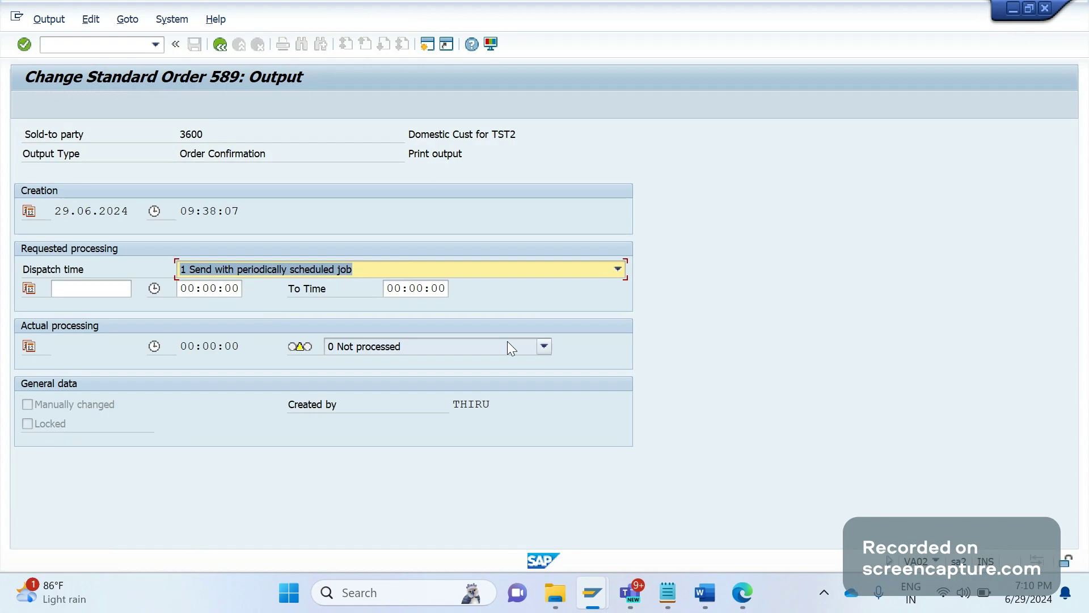
{"action": "left_click", "coordinate": [616, 269]}
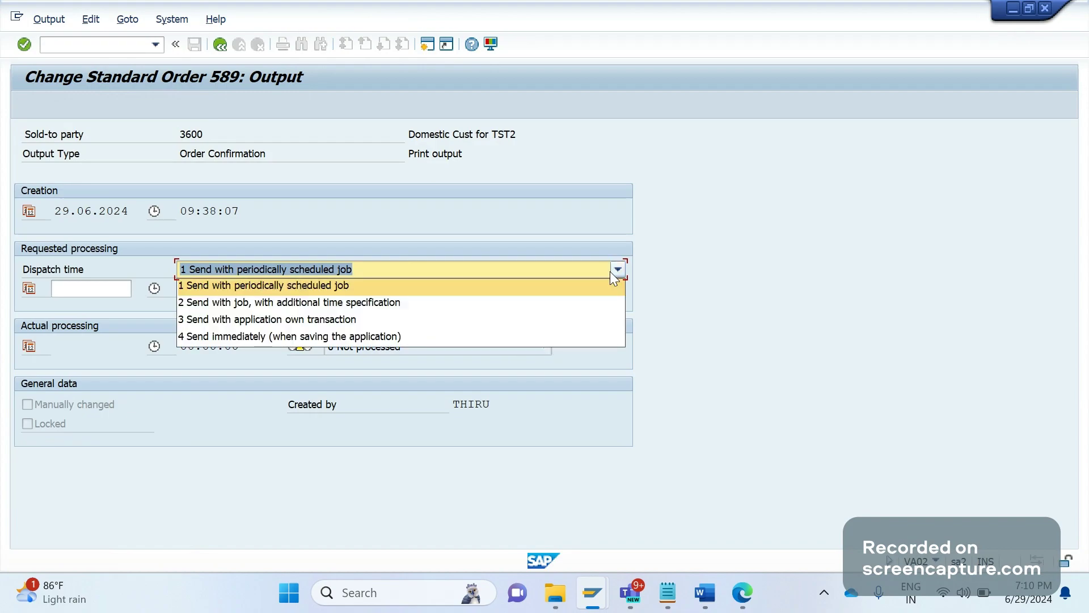
{"action": "left_click", "coordinate": [563, 301]}
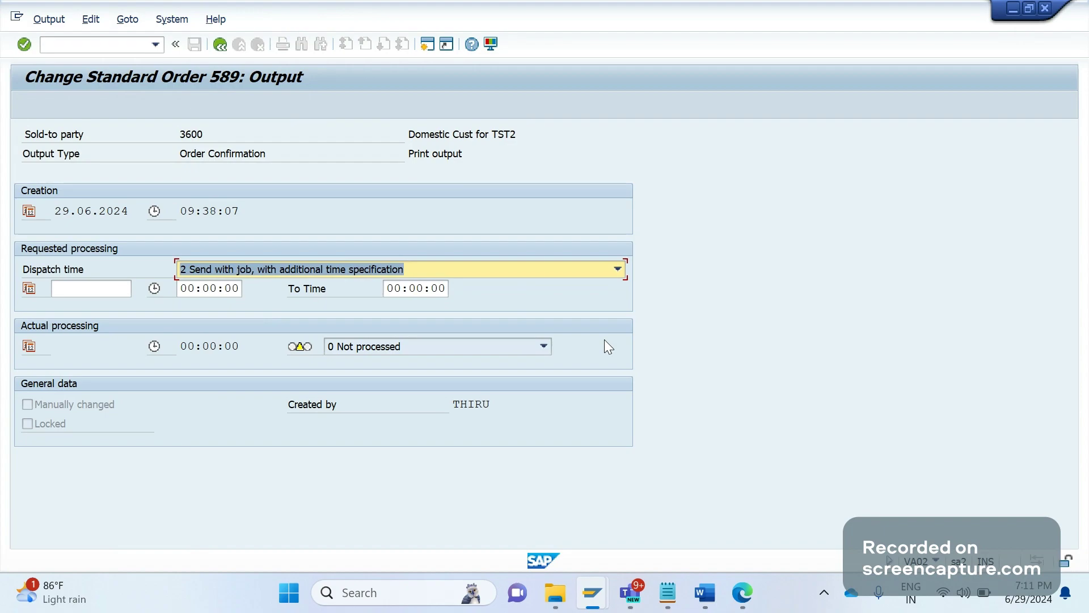
Step: Try dispatch time "3 Send with application own transaction" for the order's unprocessed ZA00 output
{"action": "left_click", "coordinate": [626, 278]}
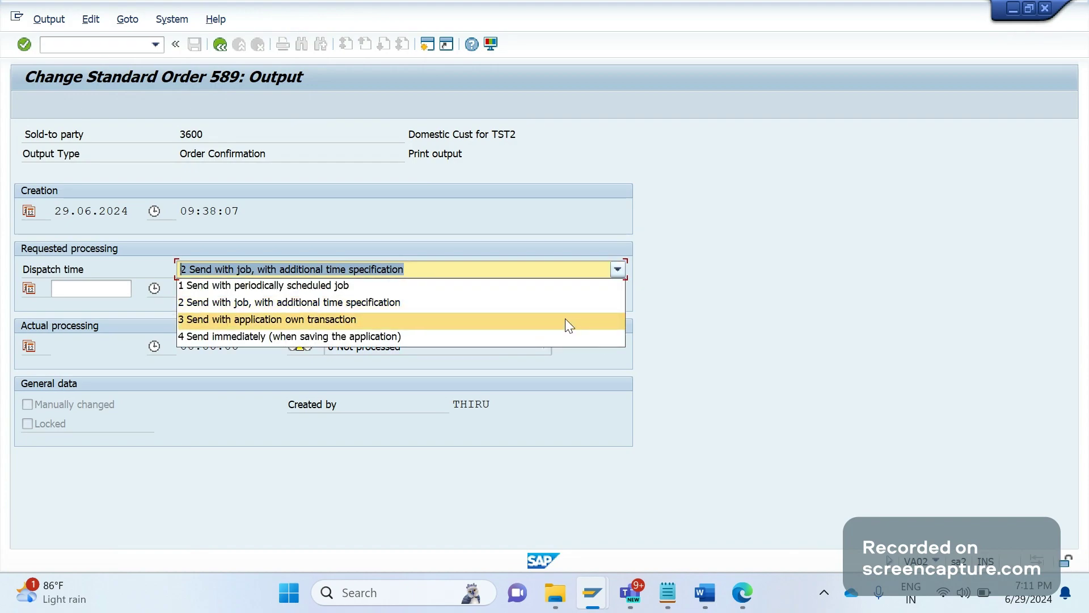
{"action": "left_click", "coordinate": [569, 326]}
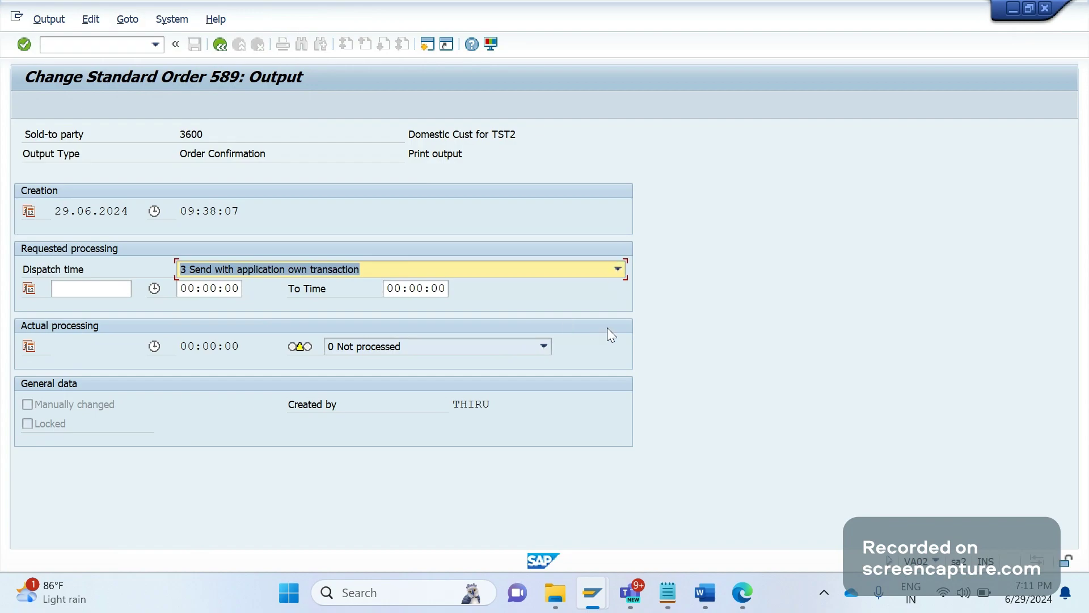
Step: Start SE38 in a new session and run program SD70AV1A to view the selection screen for output from orders
{"action": "left_click", "coordinate": [119, 44]}
{"action": "type", "text": "/ose38"}
{"action": "key", "text": "Return"}
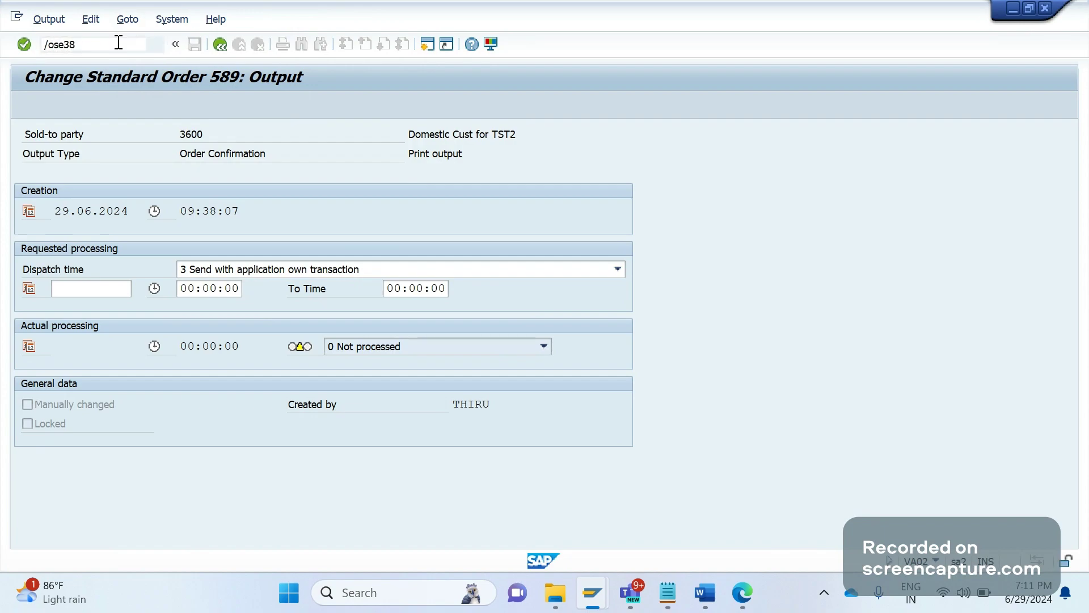
{"action": "key", "text": "BackSpace"}
{"action": "type", "text": "70"}
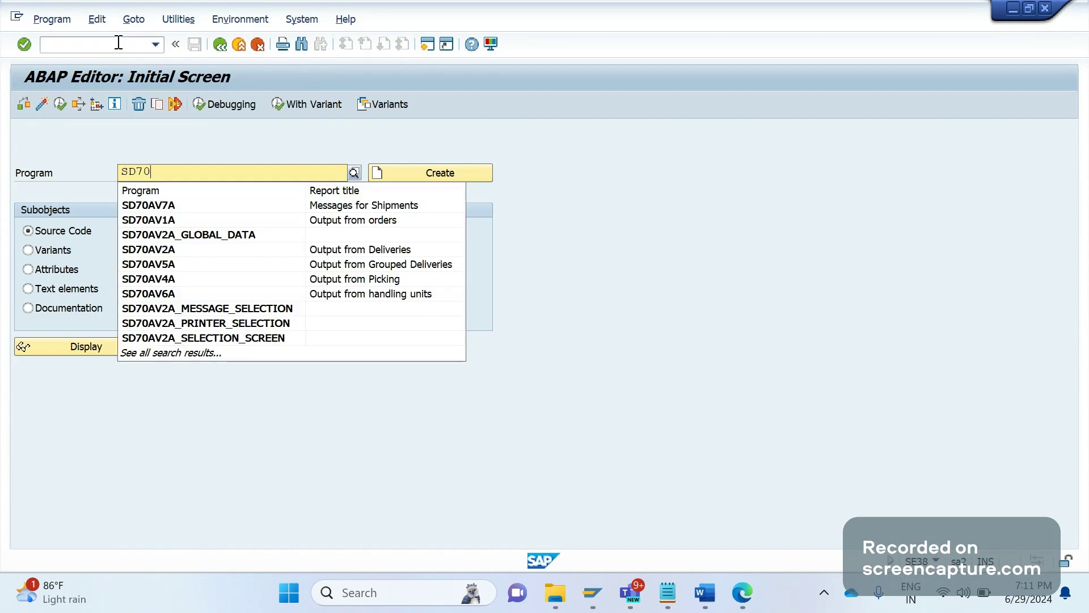
{"action": "key", "text": "Down"}
{"action": "key", "text": "Down"}
{"action": "key", "text": "Return"}
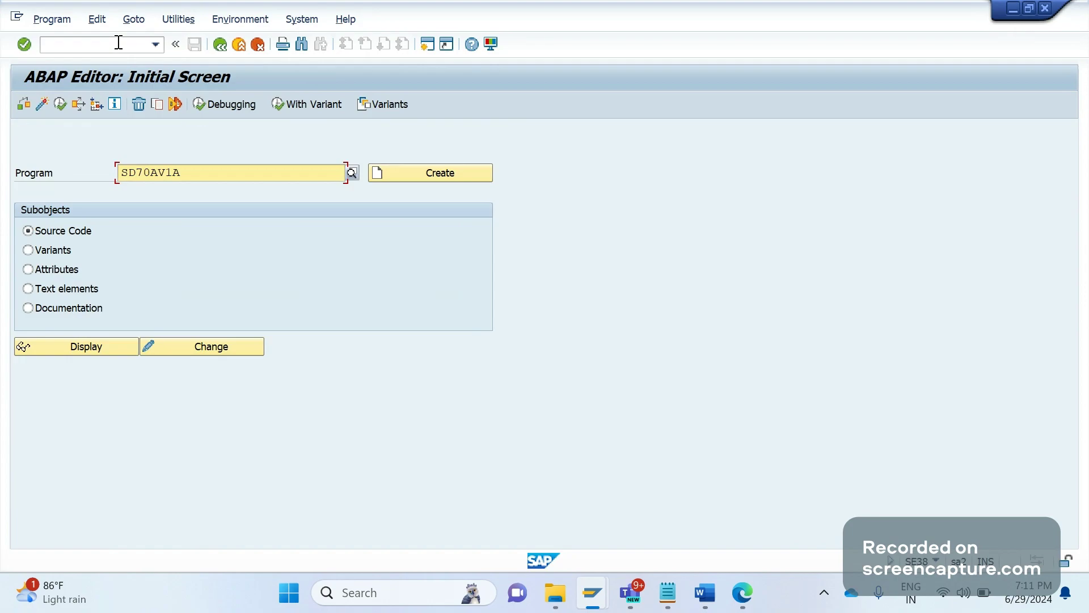
{"action": "key", "text": "F8"}
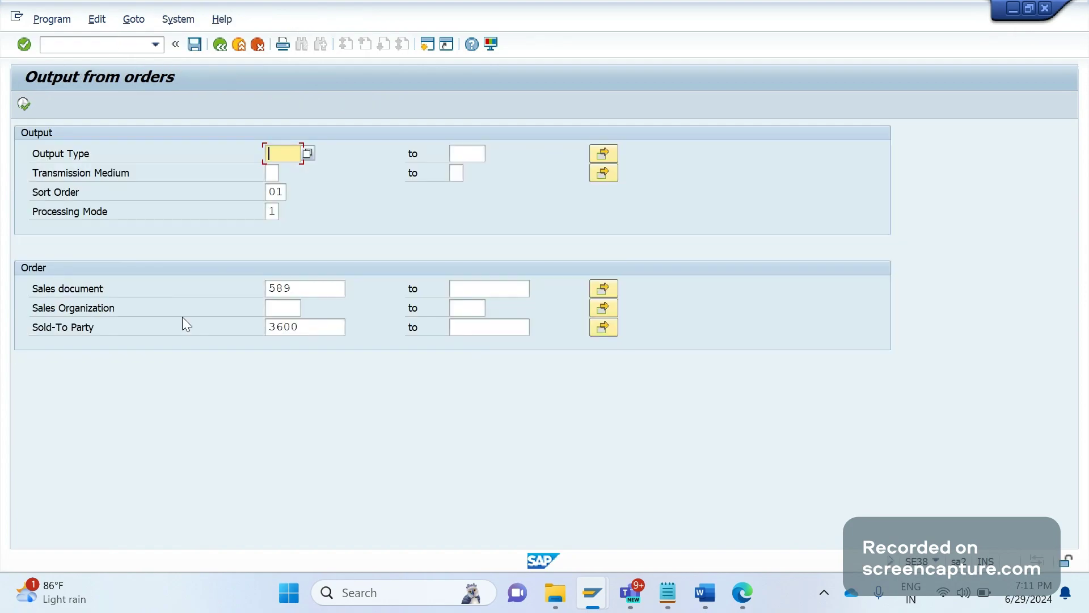
{"action": "key", "text": "F8"}
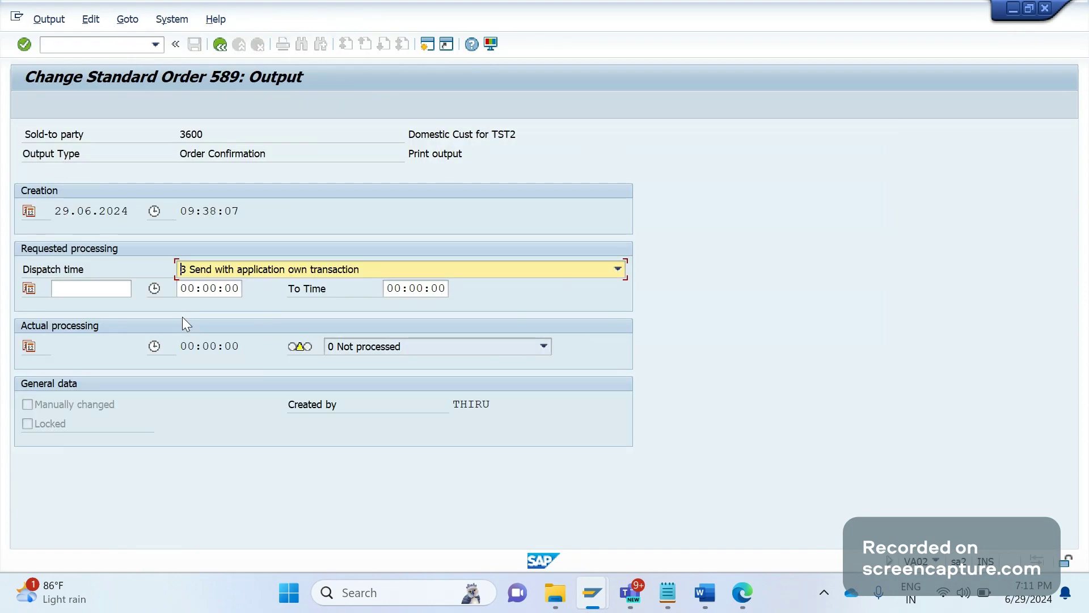
Step: Set the output's dispatch time to "4 Send immediately (when saving the application)" and return to the output list
{"action": "left_click", "coordinate": [618, 269]}
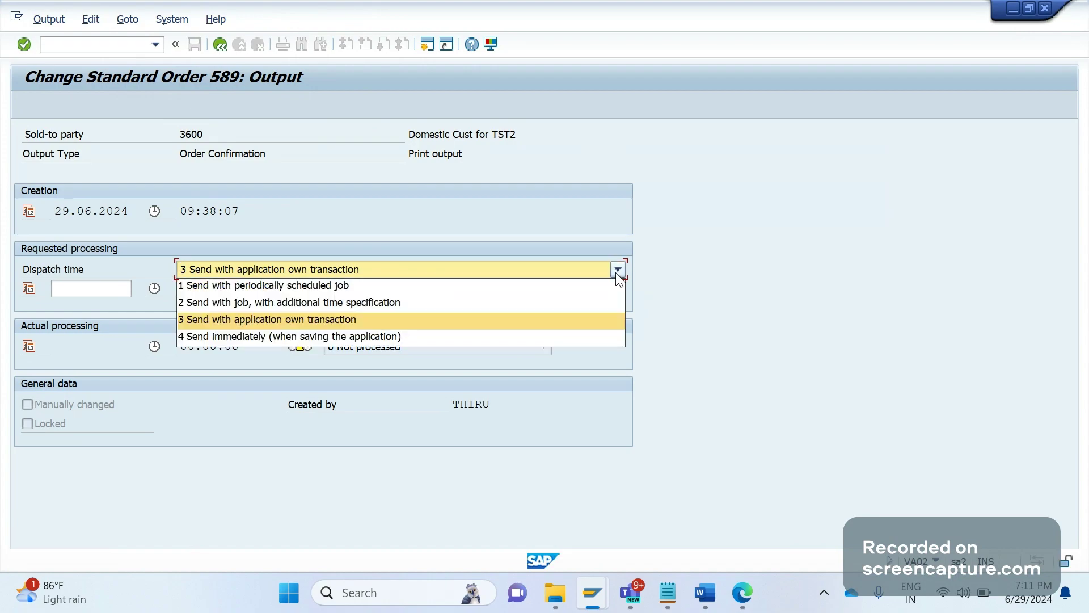
{"action": "left_click", "coordinate": [575, 335]}
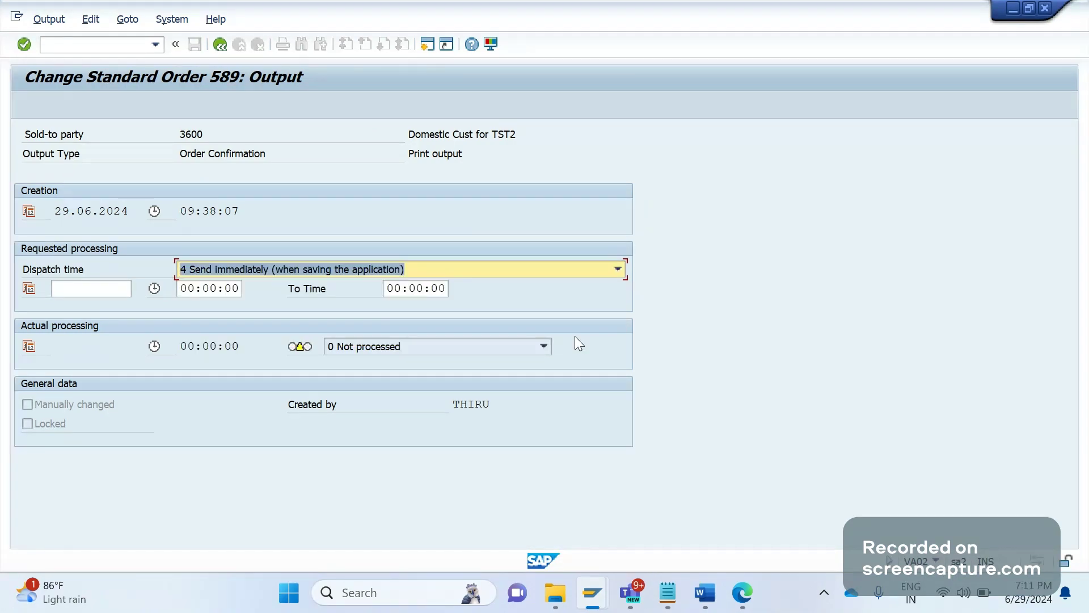
{"action": "key", "text": "Return"}
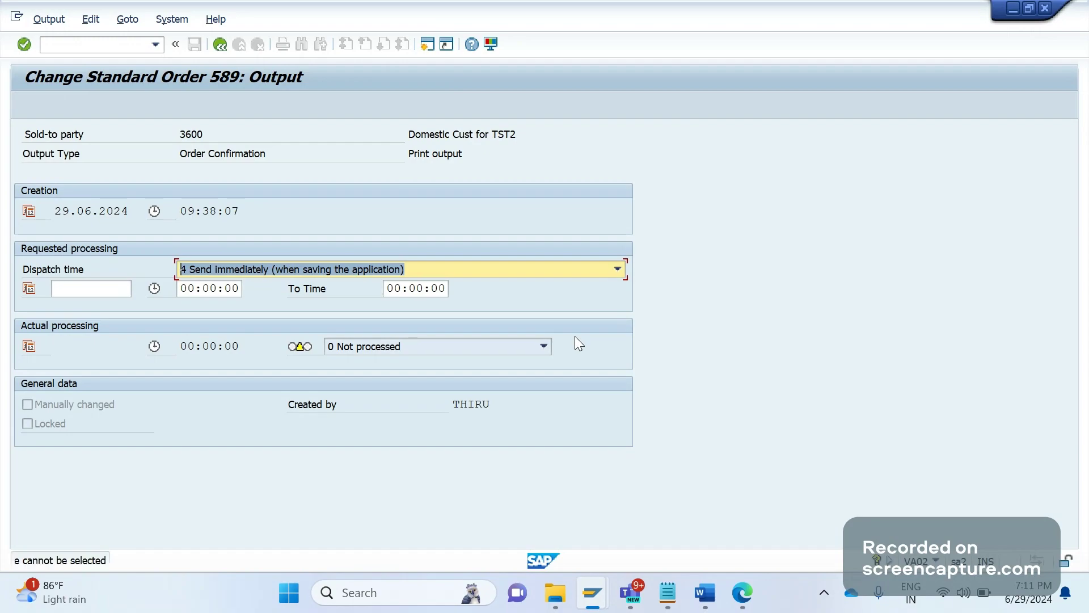
{"action": "left_click", "coordinate": [219, 46]}
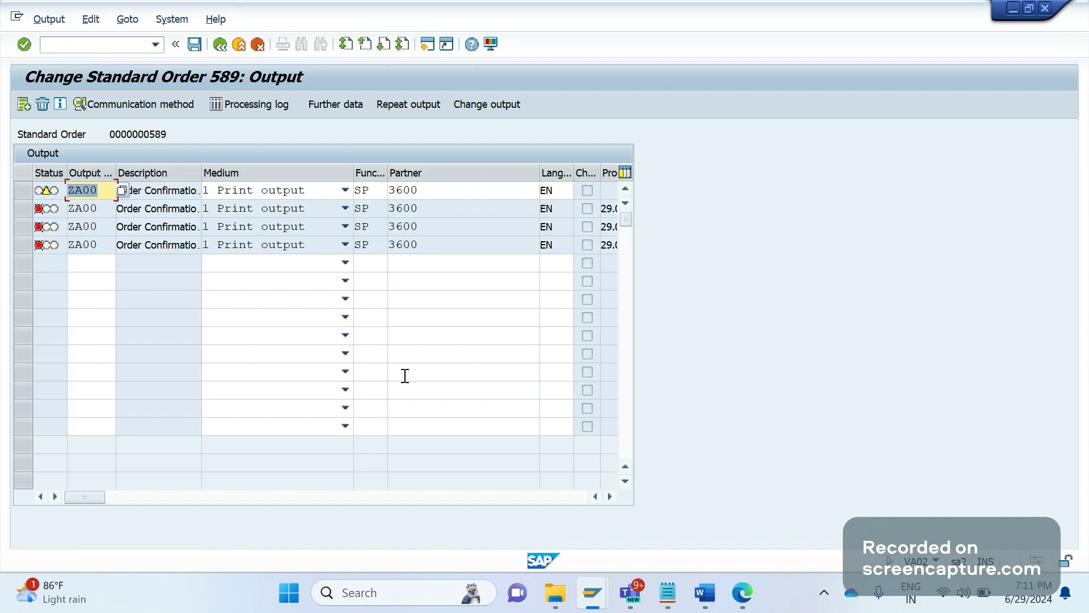
Step: Switch to output type ZA00's configuration, enable CannotBeChanged while keeping Multiple issuing active, and save
{"action": "key", "text": "alt+Tab"}
{"action": "key", "text": "alt+Tab"}
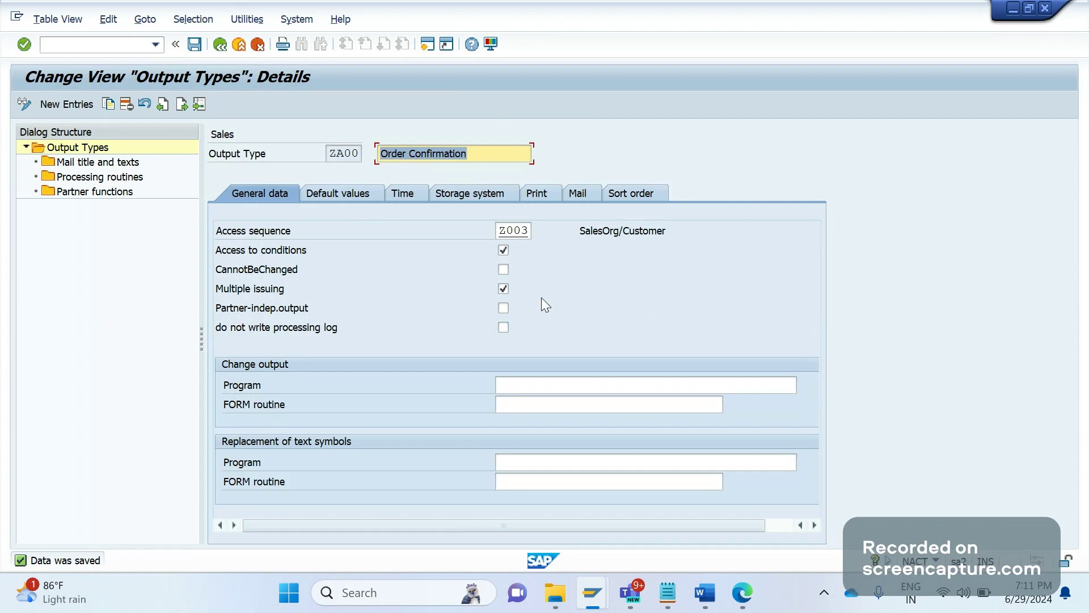
{"action": "left_click", "coordinate": [503, 290]}
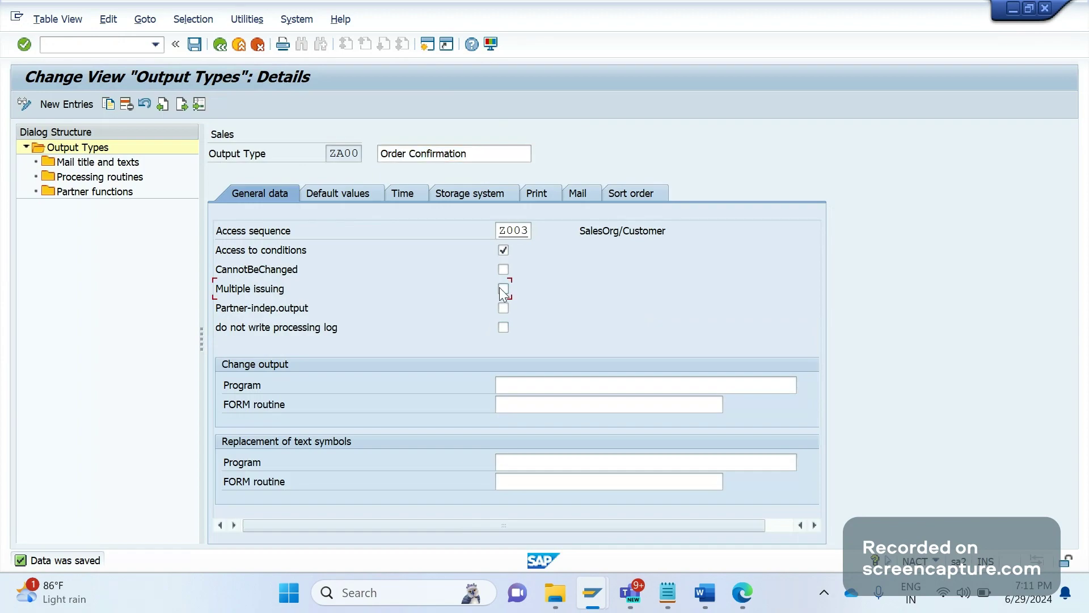
{"action": "left_click", "coordinate": [501, 289]}
{"action": "left_click", "coordinate": [503, 269]}
{"action": "left_click", "coordinate": [200, 54]}
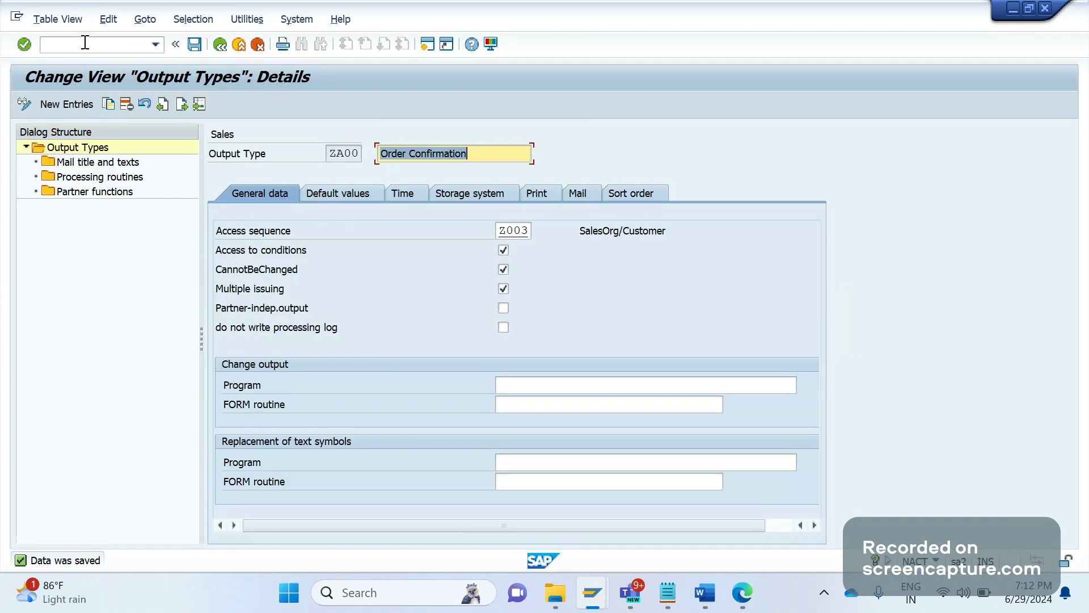
Step: Switch back to the sales order, reopen it for changes and bring up its header output list
{"action": "key", "text": "alt+Tab"}
{"action": "key", "text": "Tab"}
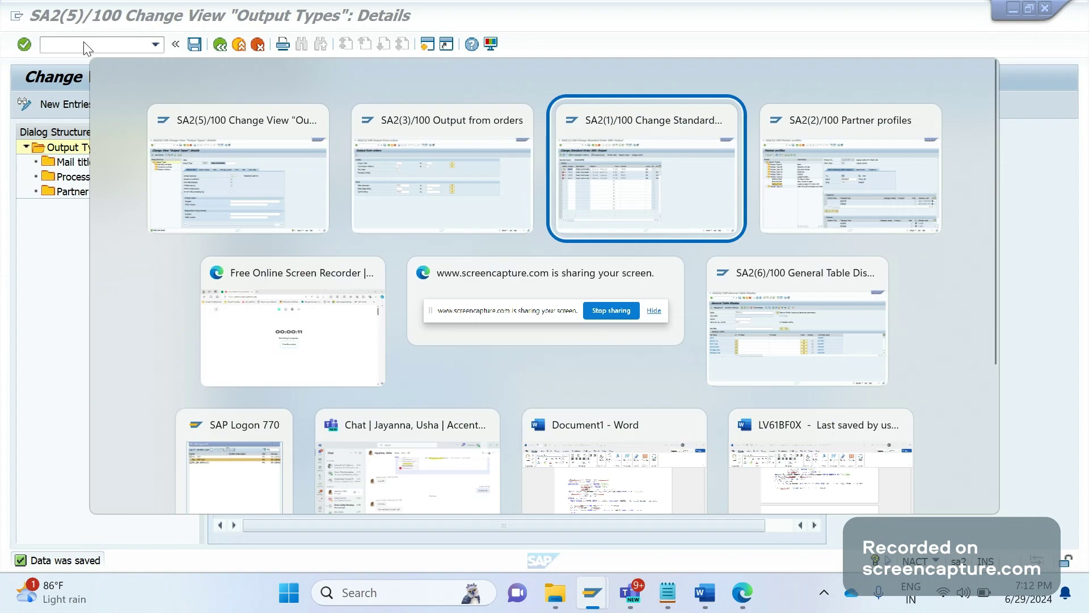
{"action": "key", "text": "Return"}
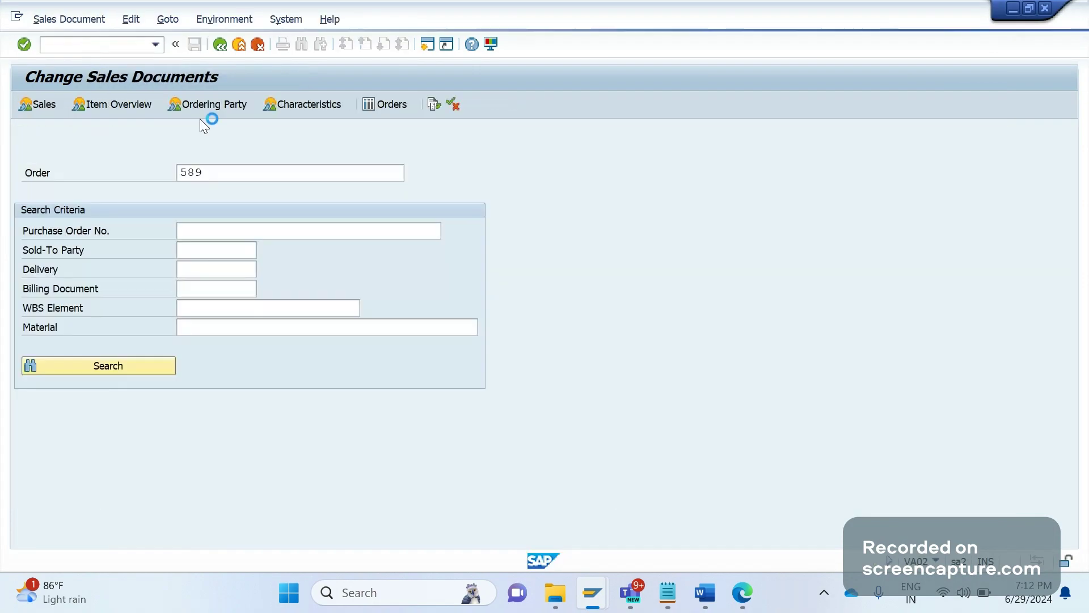
{"action": "key", "text": "Return"}
{"action": "left_click", "coordinate": [220, 20]}
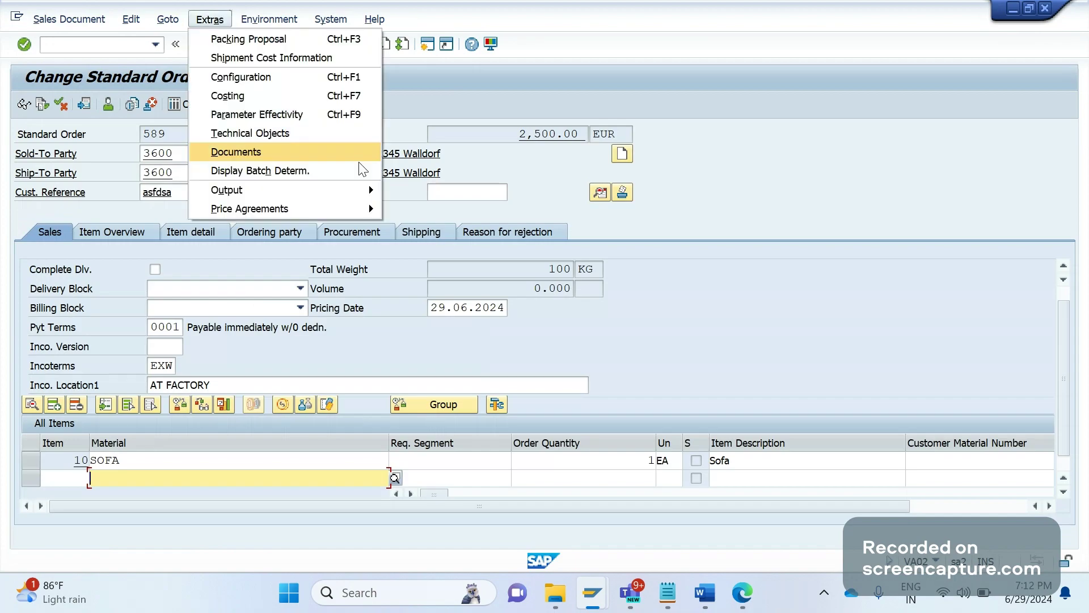
{"action": "mouse_move", "coordinate": [375, 189]}
{"action": "mouse_move", "coordinate": [409, 192]}
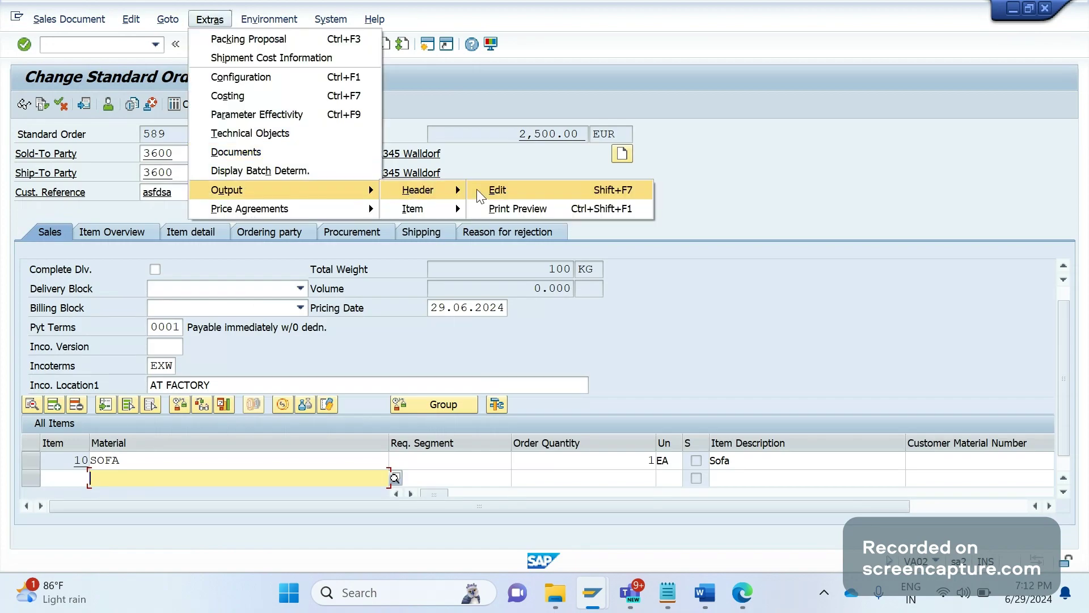
{"action": "left_click", "coordinate": [477, 189]}
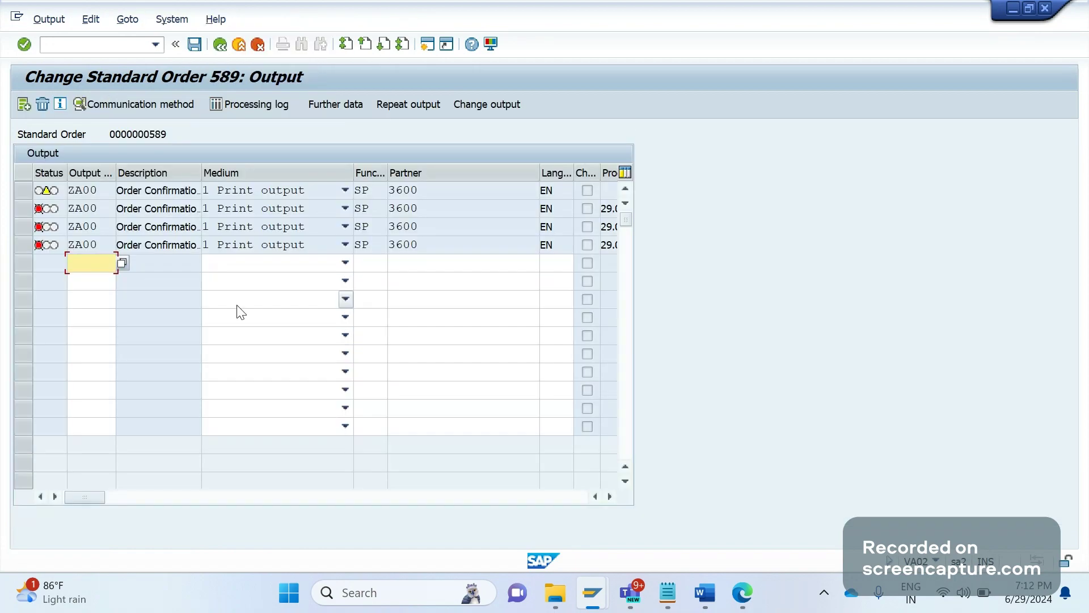
Step: Add a ZA00 output with medium "1 Print output", function SP, the sold-to customer's number as partner and language EN
{"action": "type", "text": "ZA00"}
{"action": "key", "text": "Tab"}
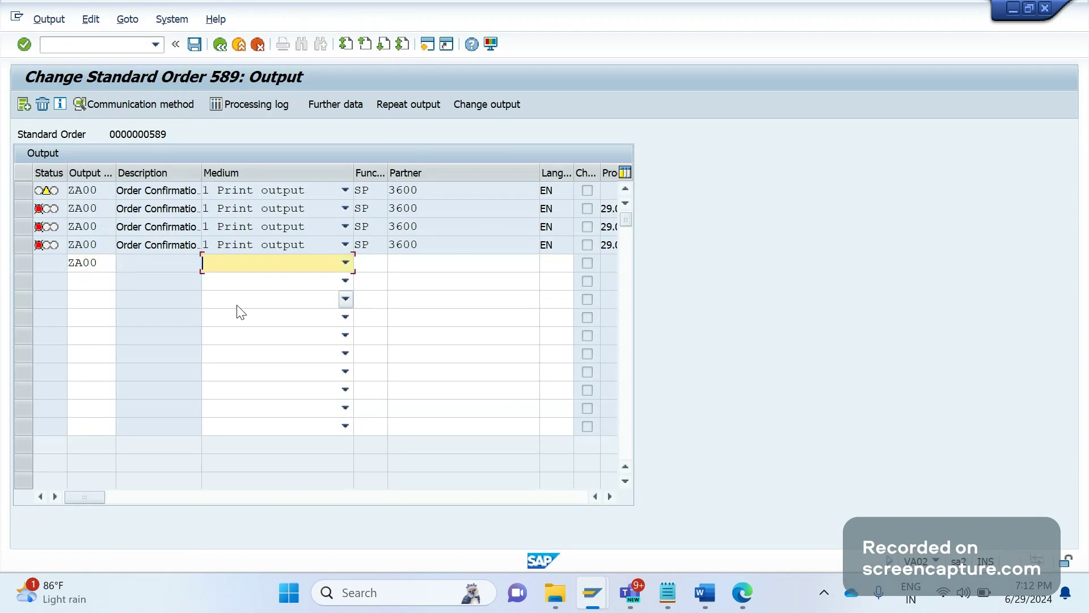
{"action": "type", "text": "1"}
{"action": "key", "text": "Tab"}
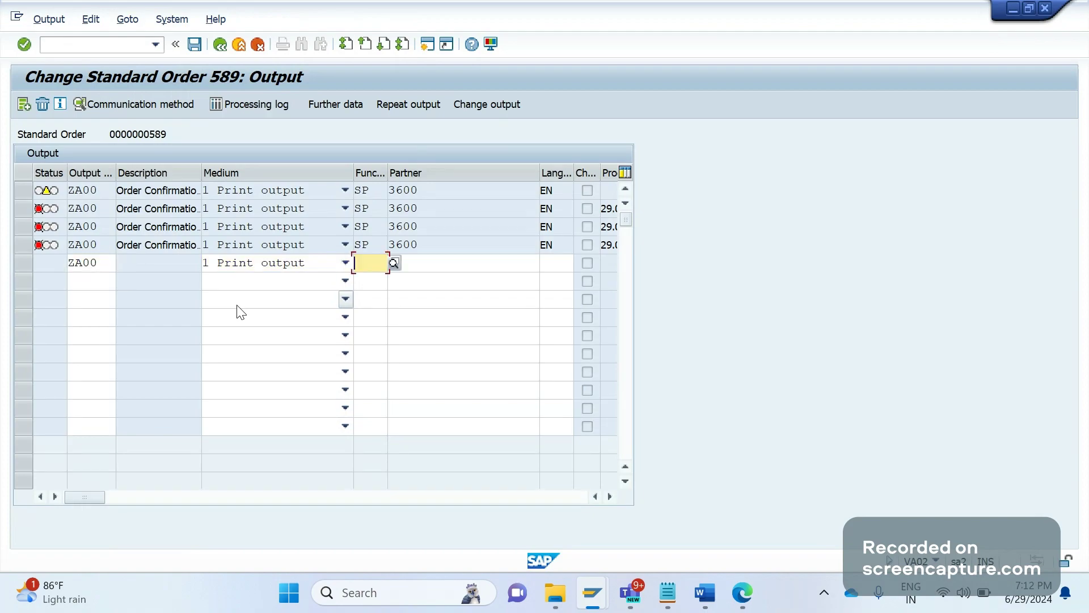
{"action": "type", "text": "SP"}
{"action": "key", "text": "Tab"}
{"action": "type", "text": "36"}
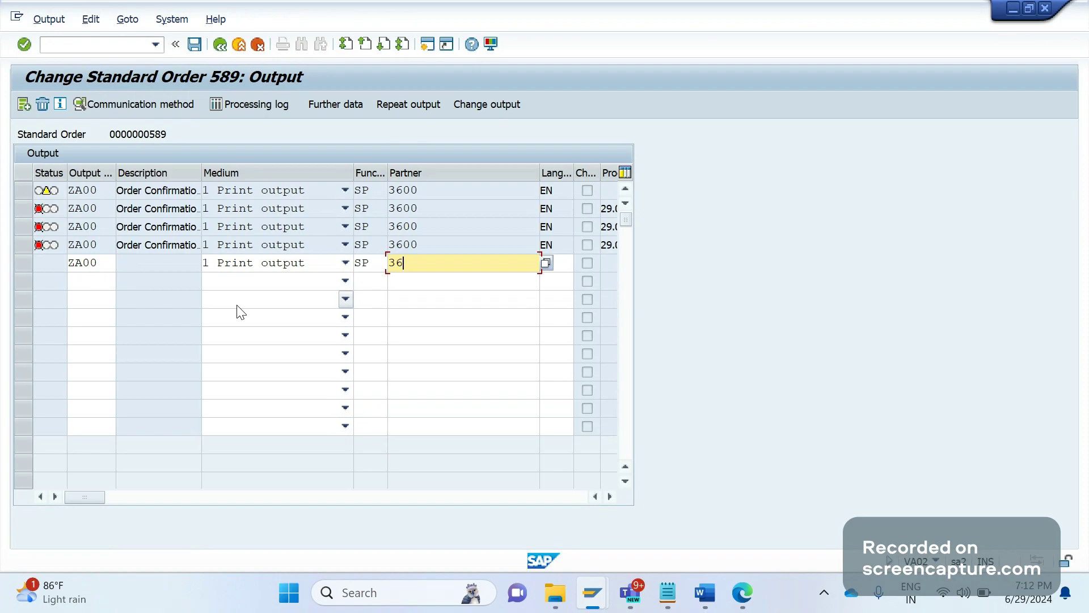
{"action": "type", "text": "00"}
{"action": "key", "text": "Tab"}
{"action": "type", "text": "EN"}
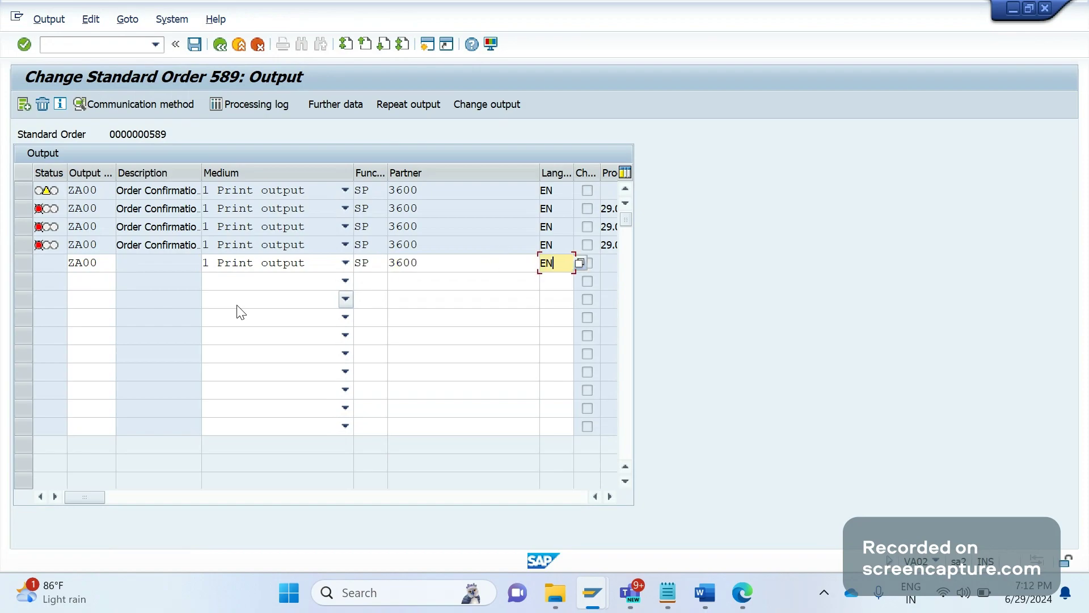
{"action": "key", "text": "Return"}
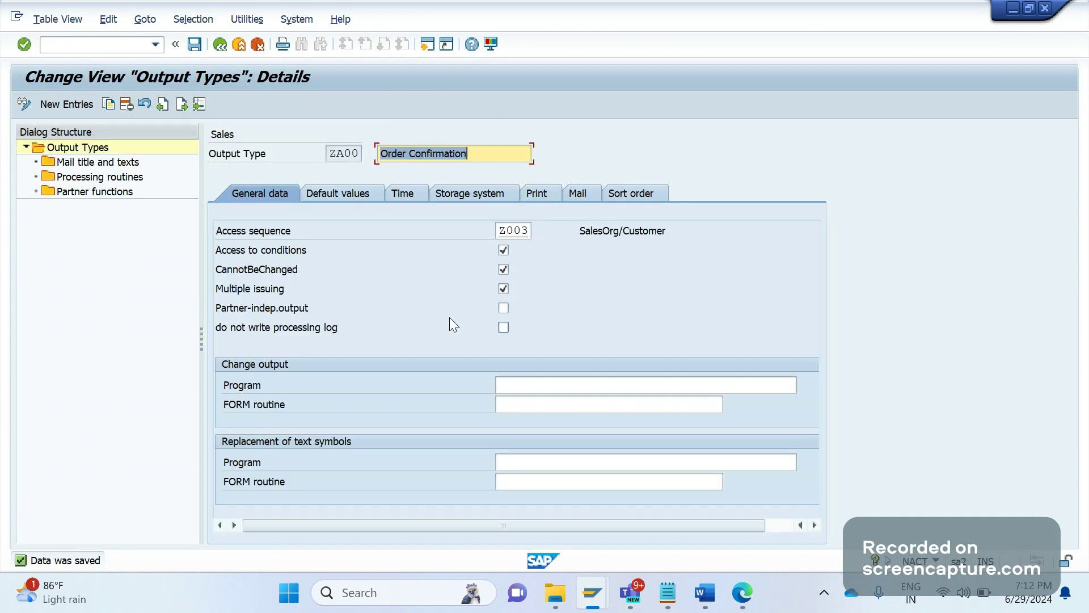
Step: Toggle the CannotBeChanged setting in output type ZA00's general data
{"action": "left_click", "coordinate": [502, 270]}
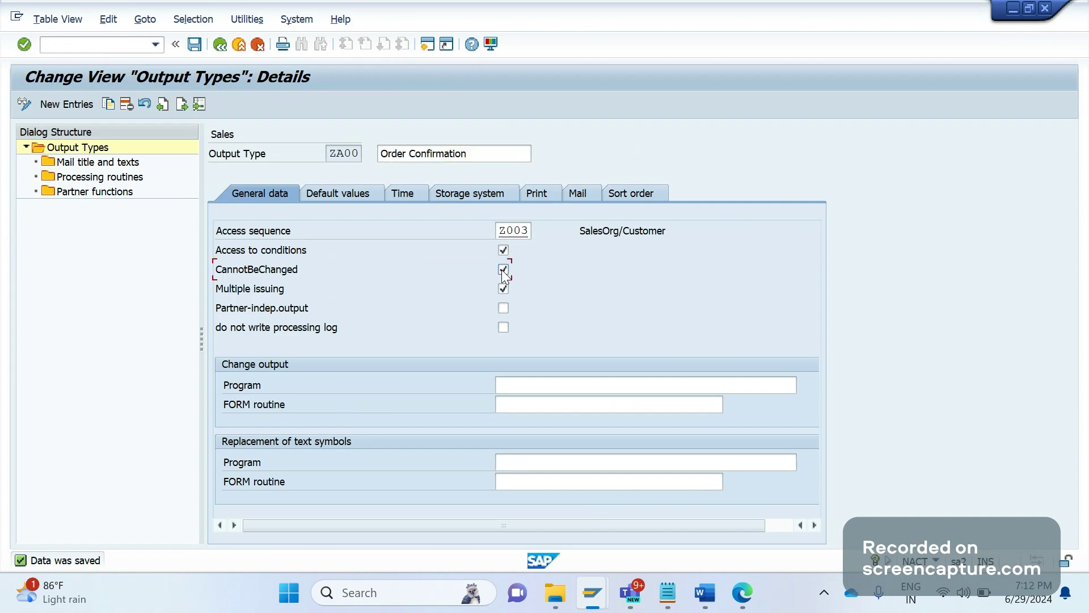